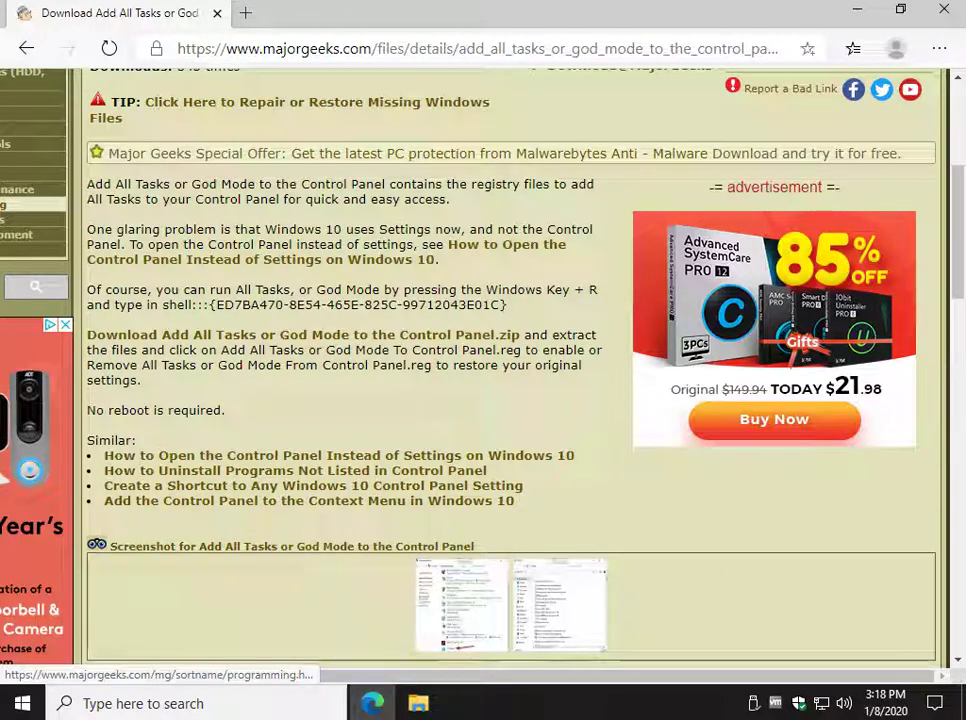
# Copy the command shell:::{ED7BA470-8E54-465E-825C-99712043E01C} from the web page and run it to open All Tasks
pyautogui.scroll(3, 480, 360)
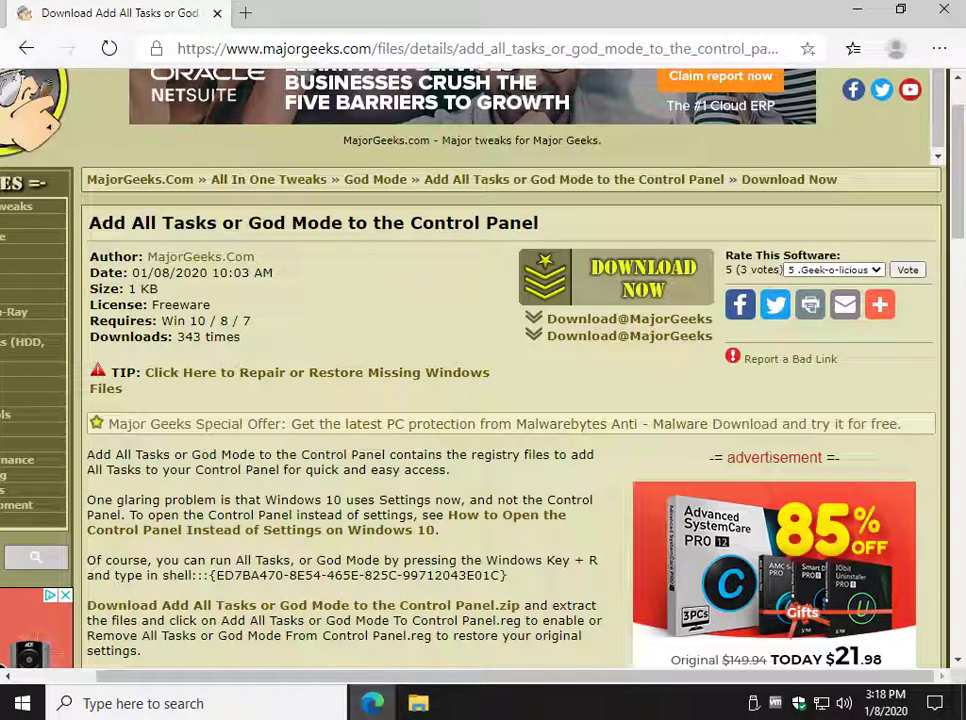
pyautogui.scroll(-1, 480, 360)
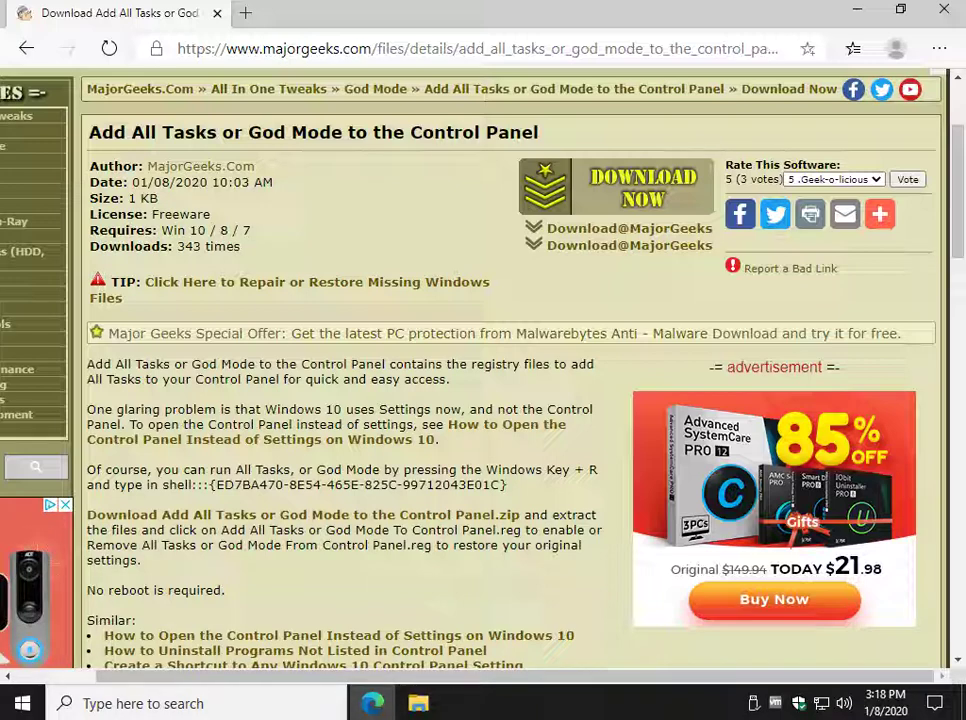
pyautogui.moveTo(162, 484); pyautogui.dragTo(506, 485)
pyautogui.rightClick(500, 487)
pyautogui.click(548, 504)
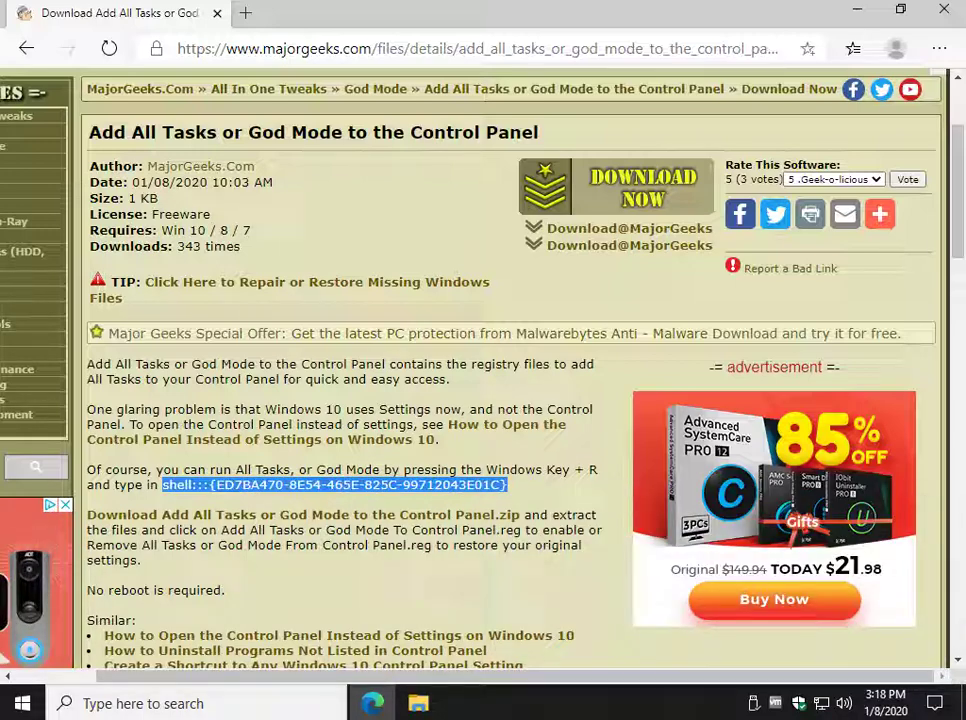
pyautogui.press('super+r')
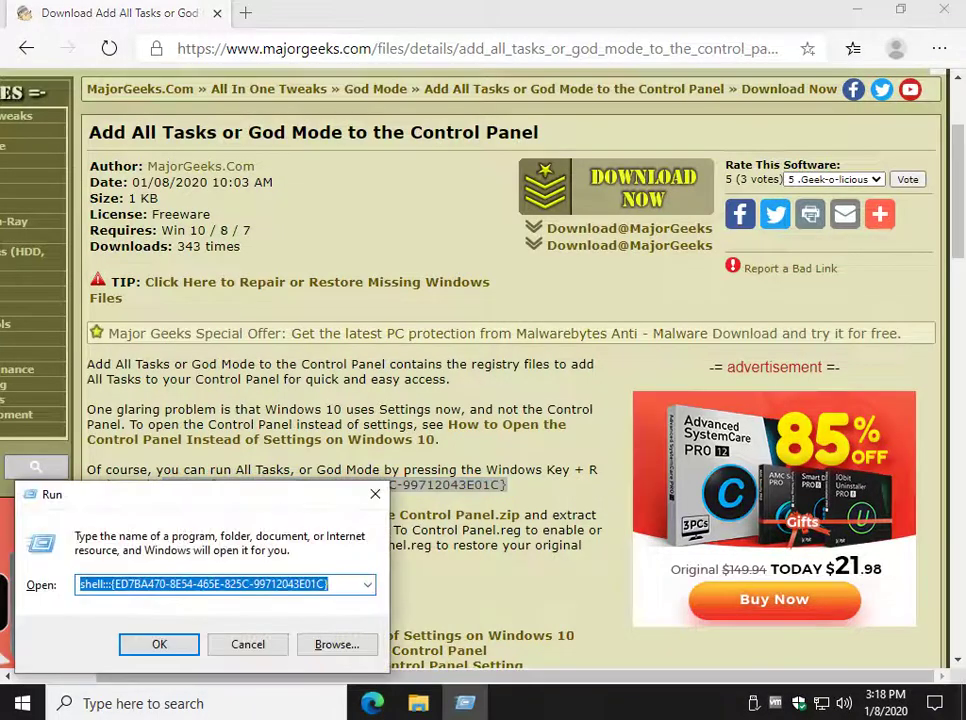
pyautogui.hotkey('ctrl', 'v')
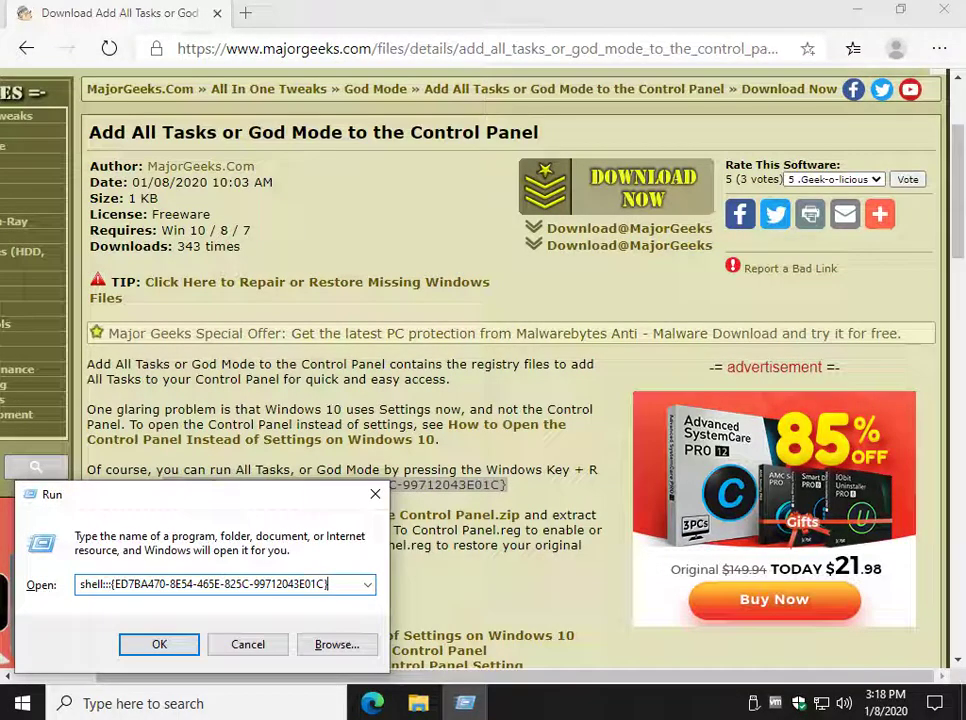
pyautogui.press('Return')
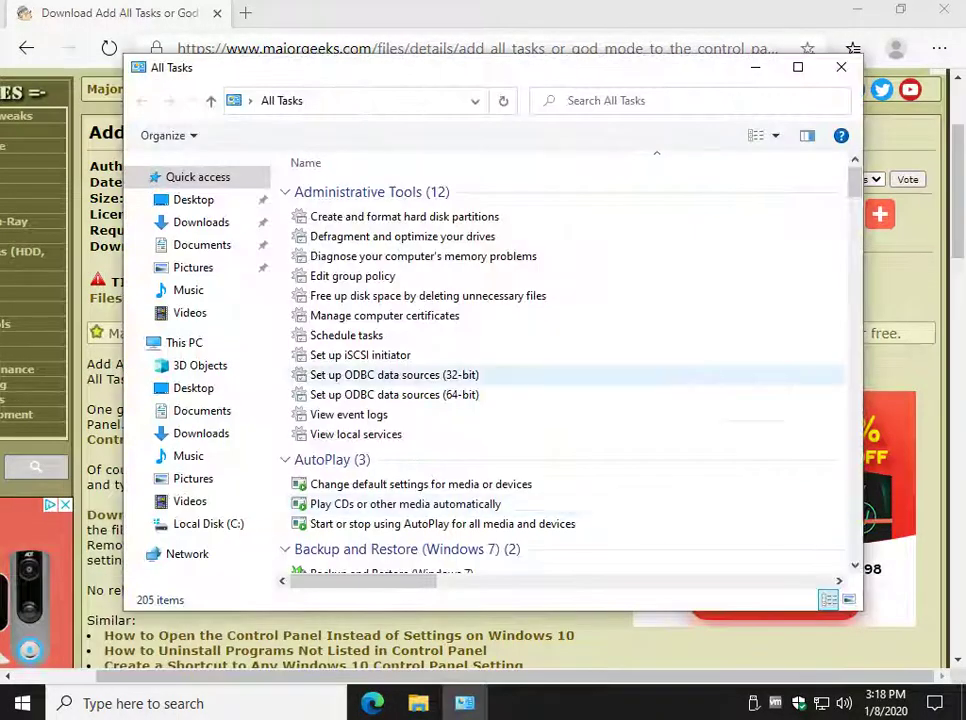
# Look through the All Tasks list to its end, search it for "troubleshoot", and close the window
pyautogui.scroll(-20, 560, 360)
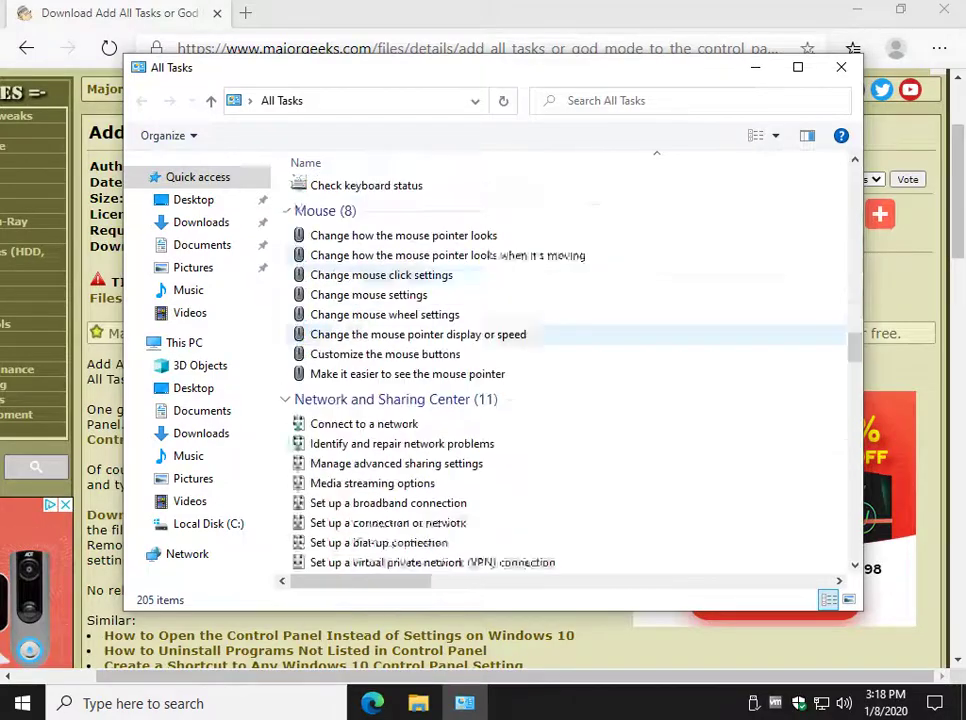
pyautogui.scroll(-20, 560, 360)
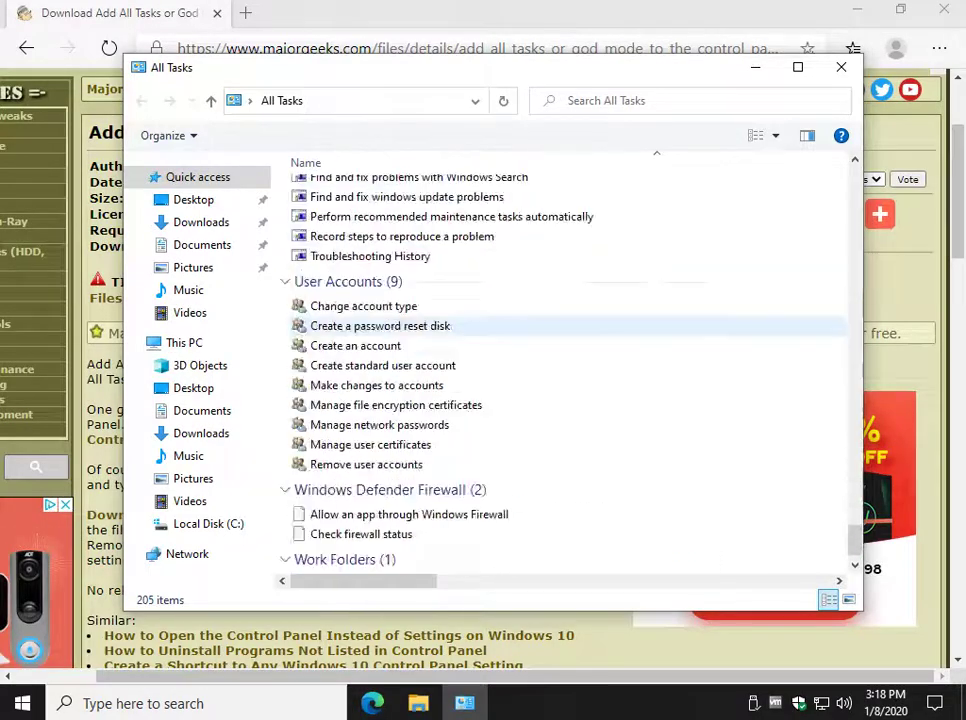
pyautogui.scroll(-2, 560, 336)
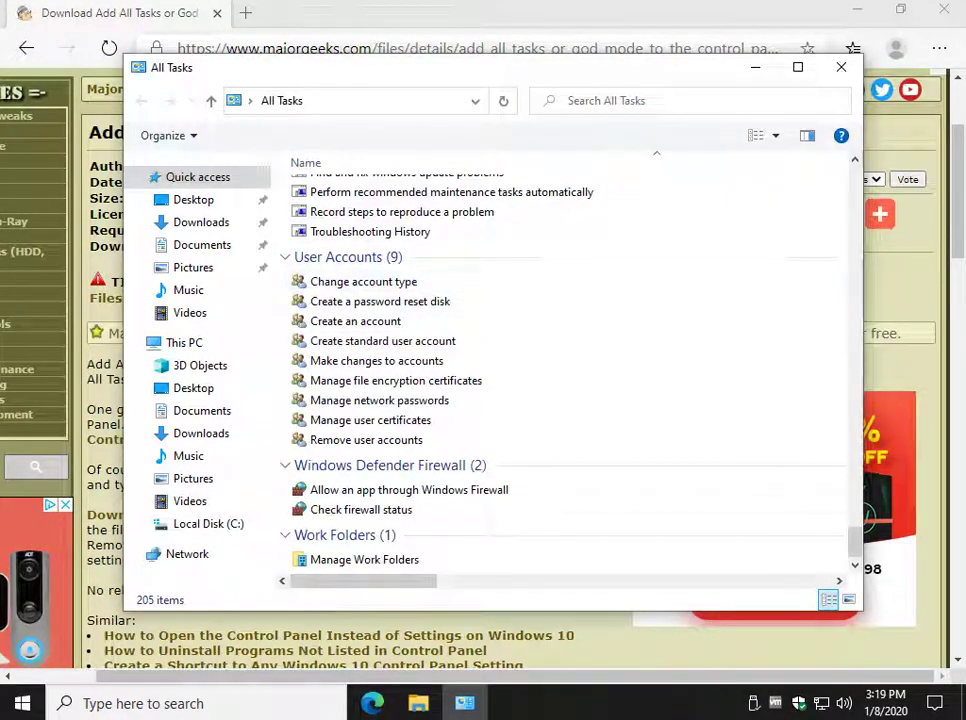
pyautogui.click(567, 102)
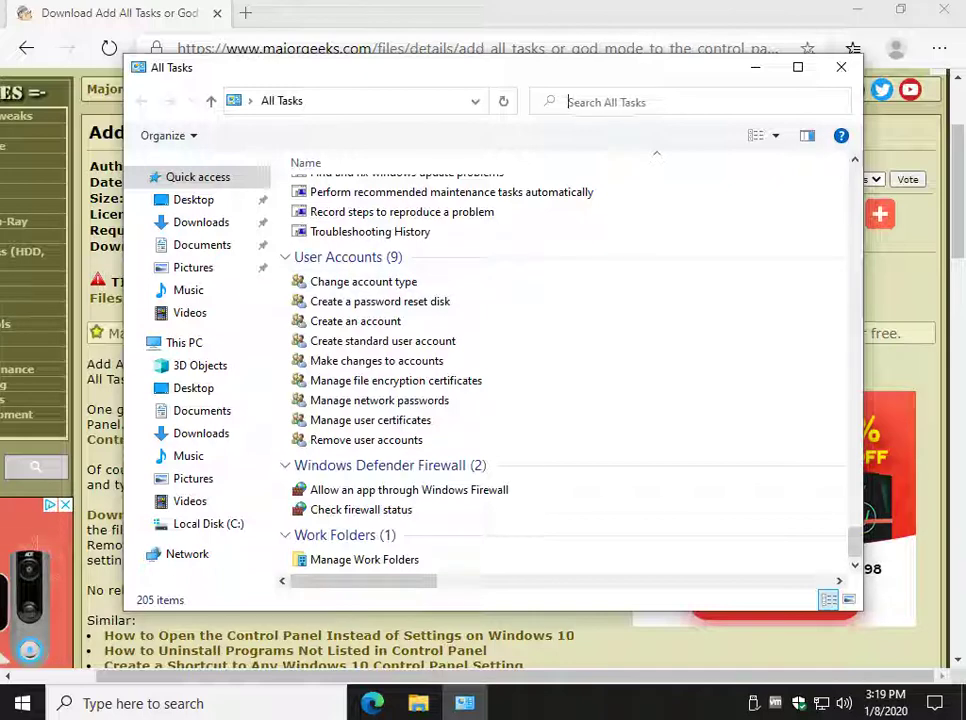
pyautogui.write('tro')
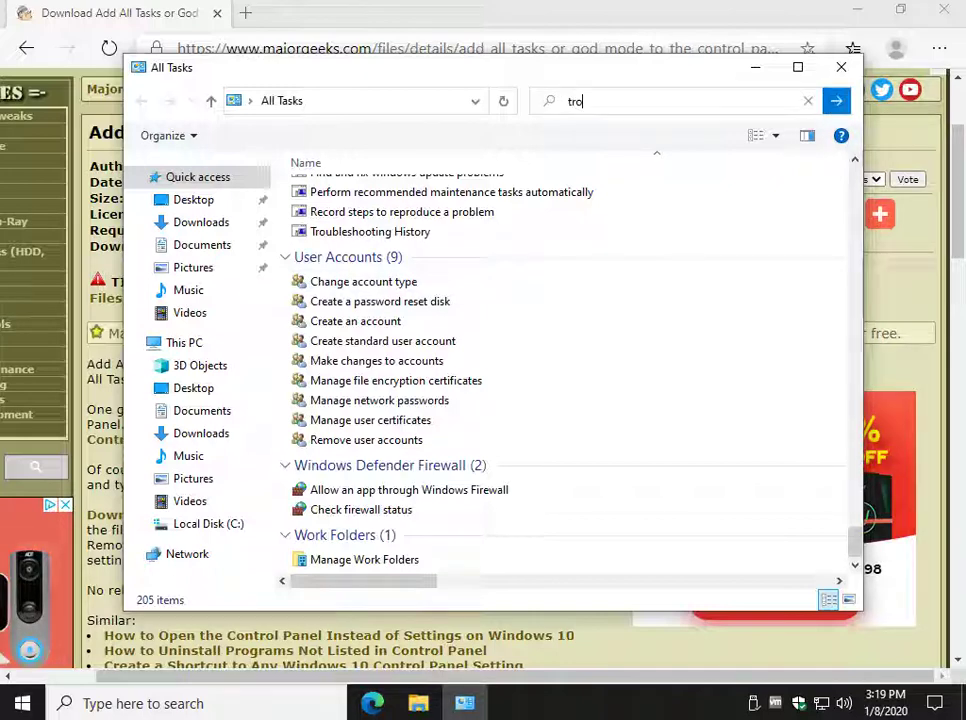
pyautogui.write('ubles')
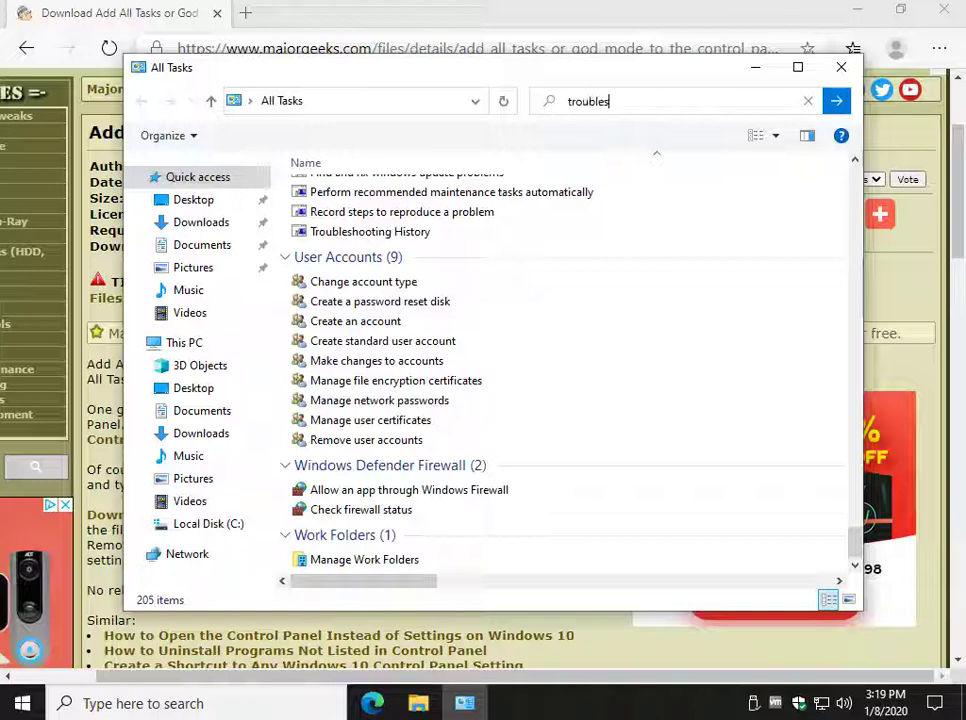
pyautogui.write('hoot')
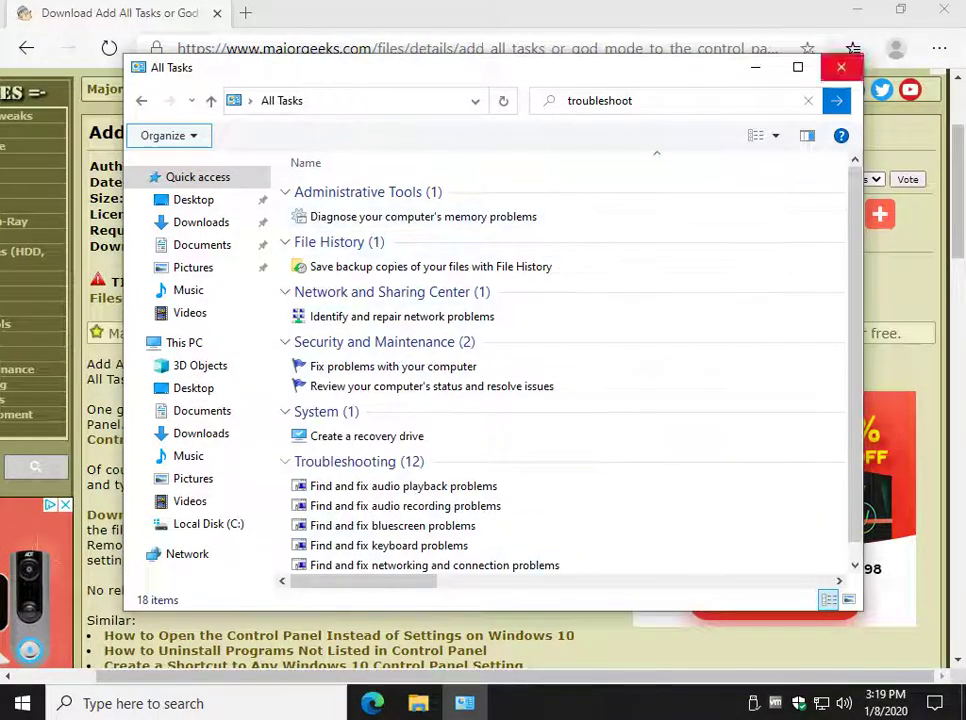
pyautogui.click(841, 67)
pyautogui.scroll(-1, 480, 370)
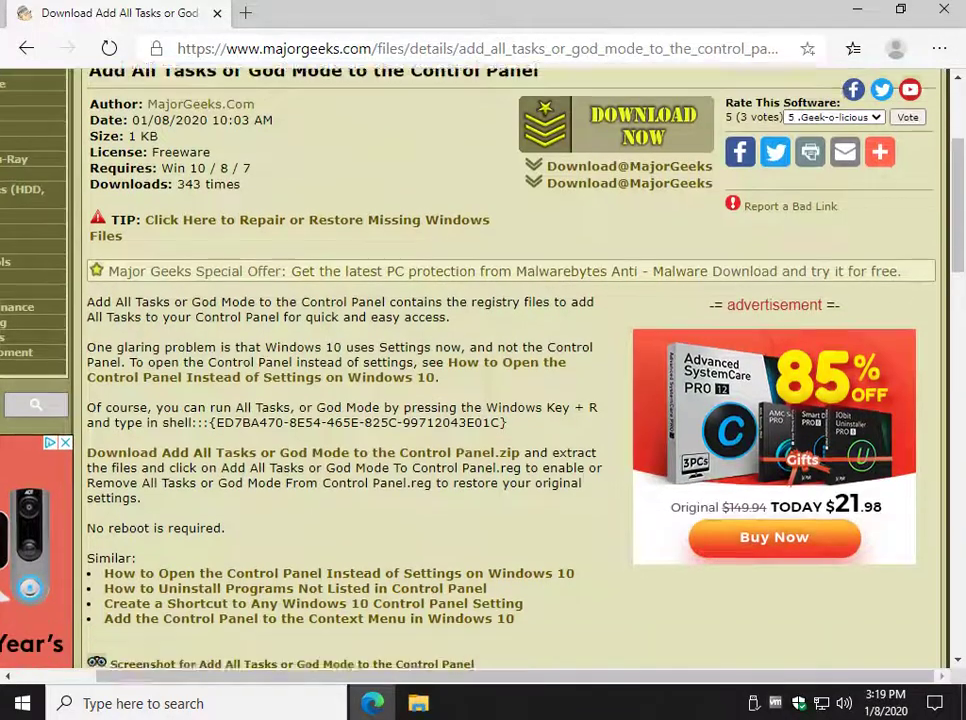
pyautogui.scroll(2, 480, 518)
pyautogui.scroll(-2, 480, 518)
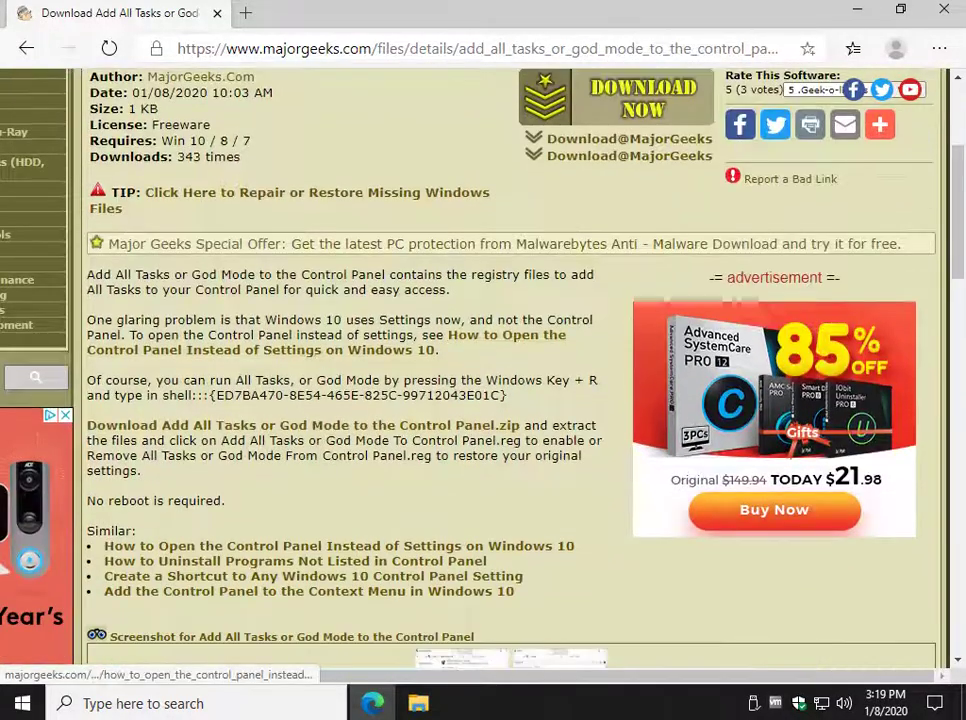
pyautogui.scroll(3, 340, 400)
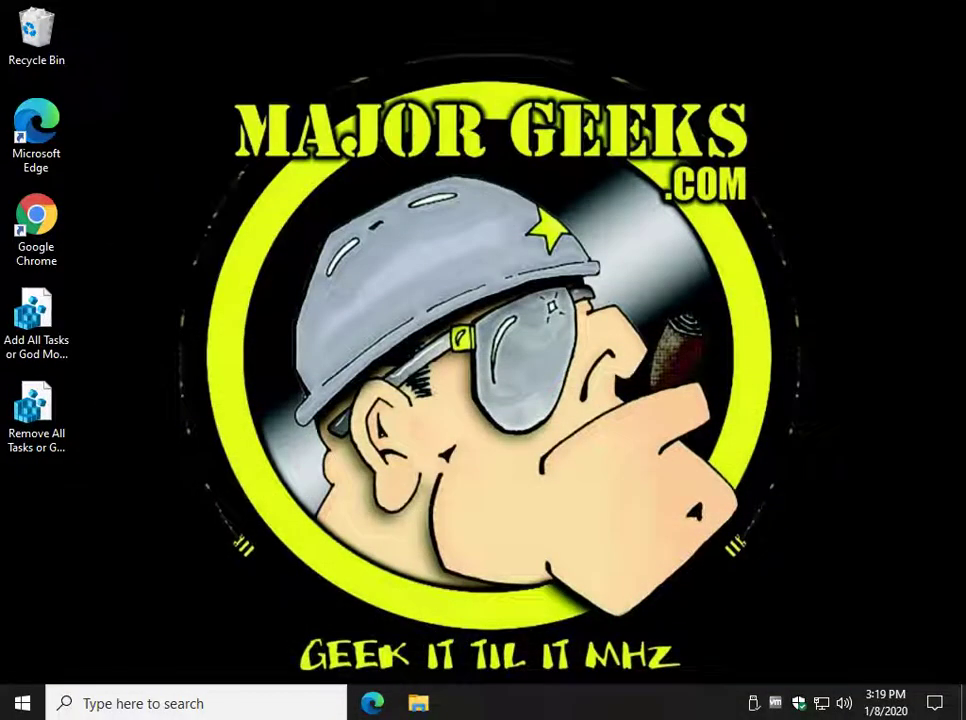
# Merge the desktop file Add All Tasks or God Mode To Control Panel.reg into the registry, approving the elevation and confirmation prompts
pyautogui.click(36, 325)
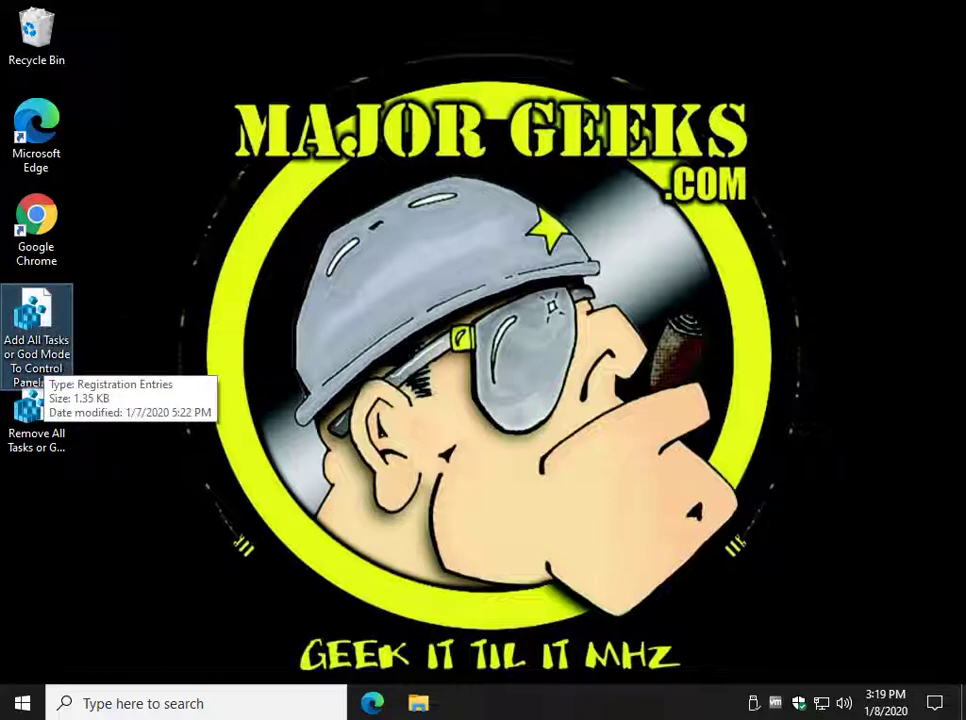
pyautogui.click(36, 420)
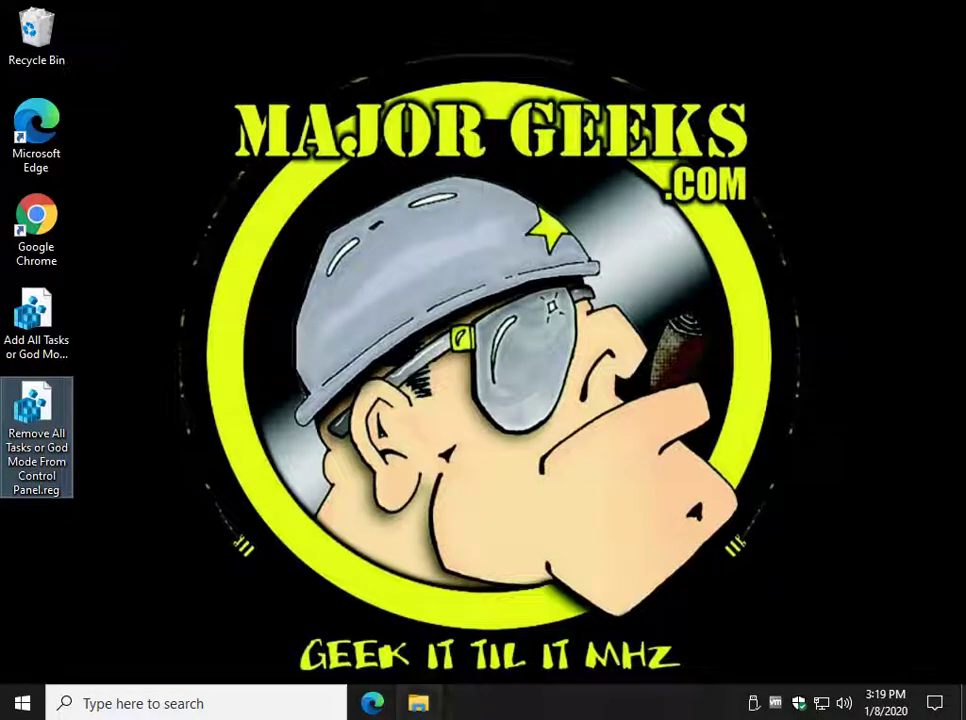
pyautogui.click(36, 322)
pyautogui.doubleClick(36, 322)
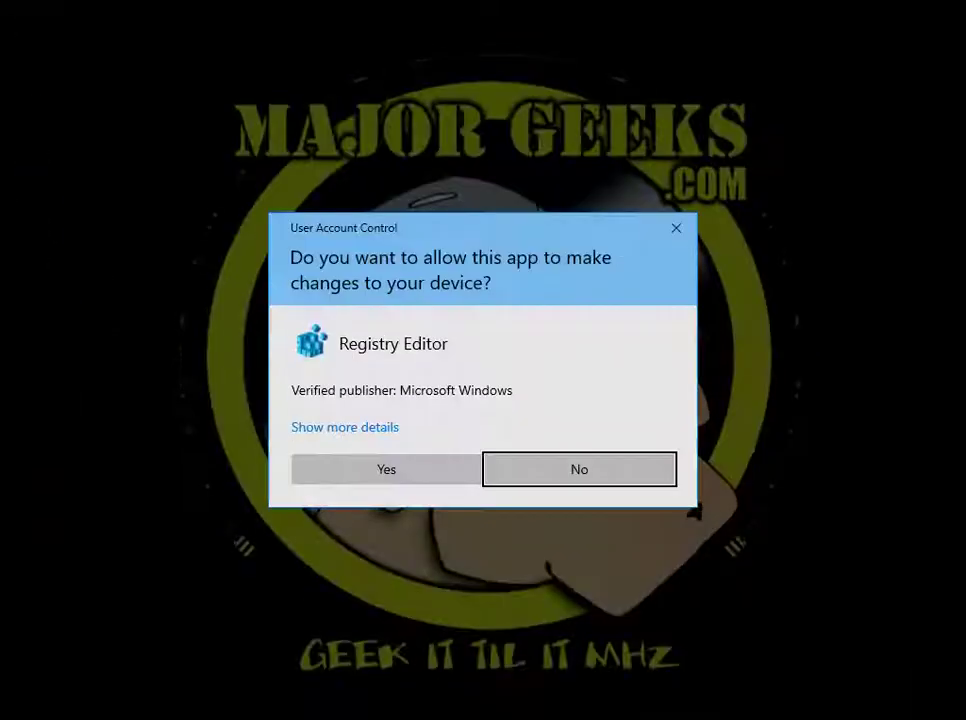
pyautogui.click(386, 469)
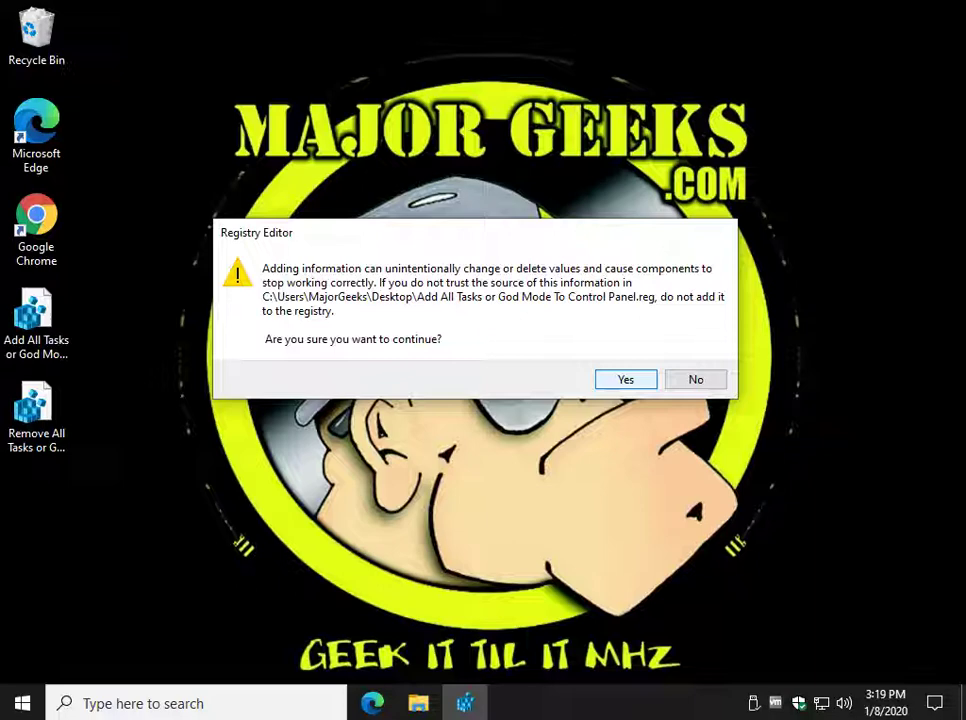
pyautogui.press('Return')
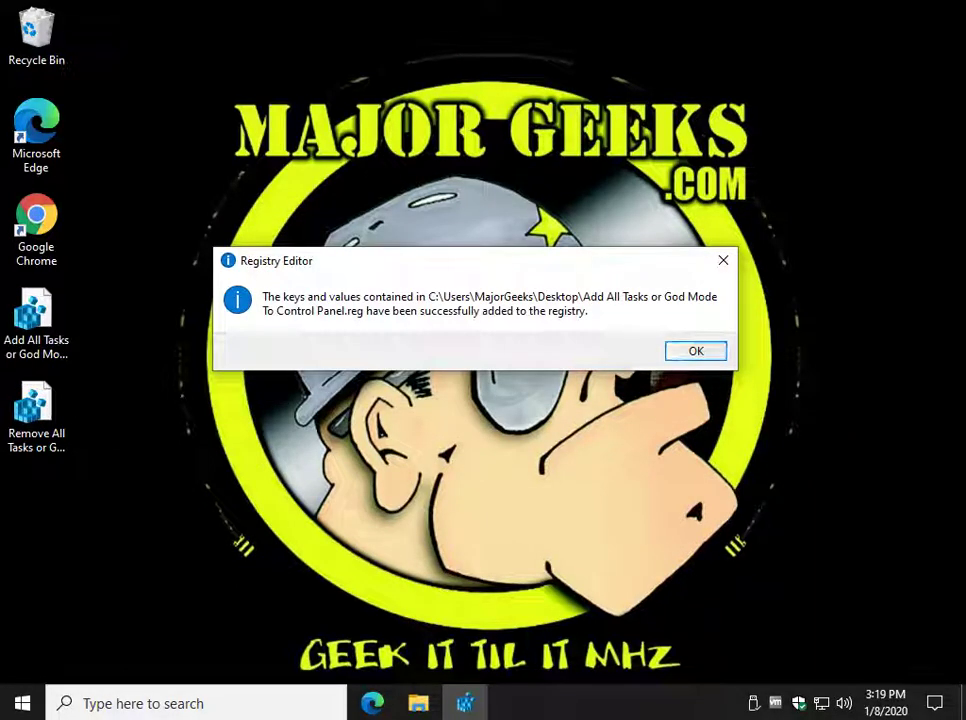
pyautogui.press('Return')
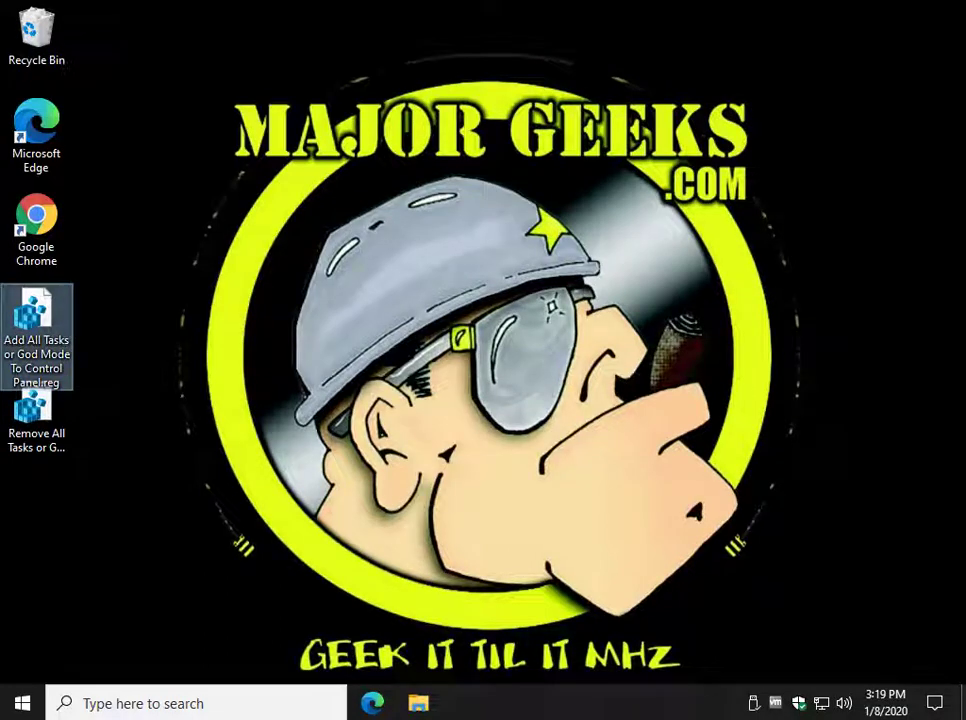
# Find Control Panel through Windows search and pin it to Start
pyautogui.press('super+r')
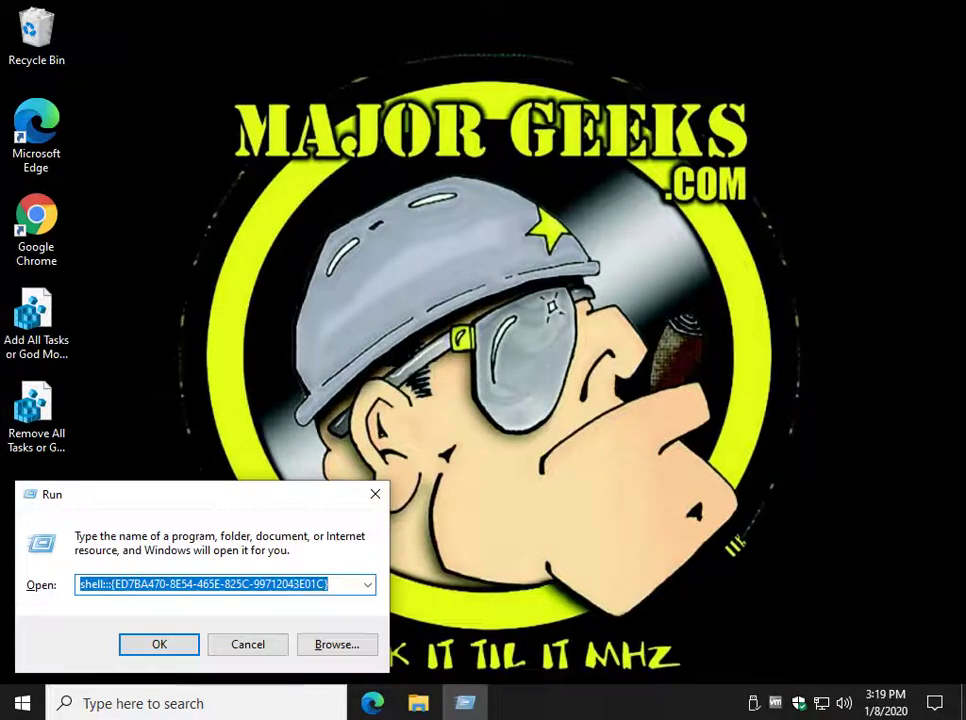
pyautogui.press('Return')
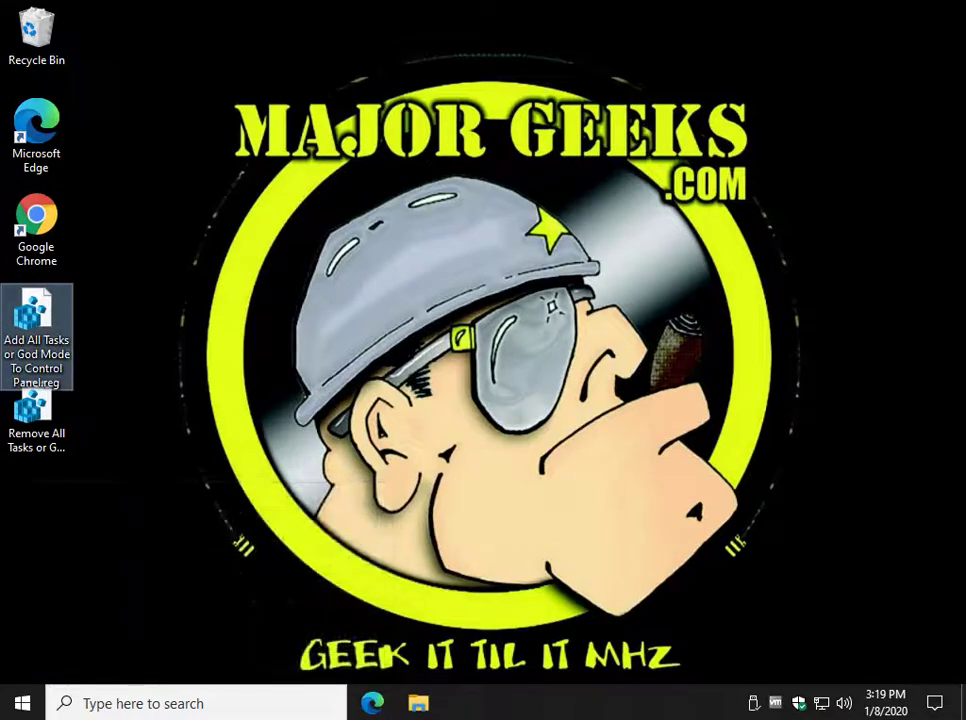
pyautogui.press('super+s')
pyautogui.write('c')
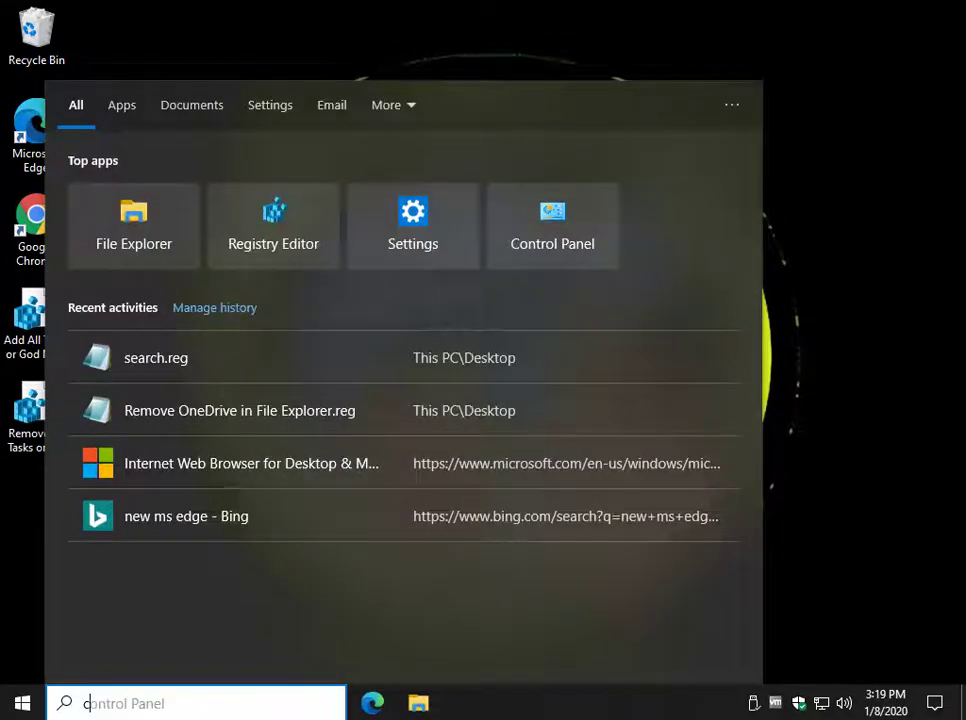
pyautogui.write('ontr')
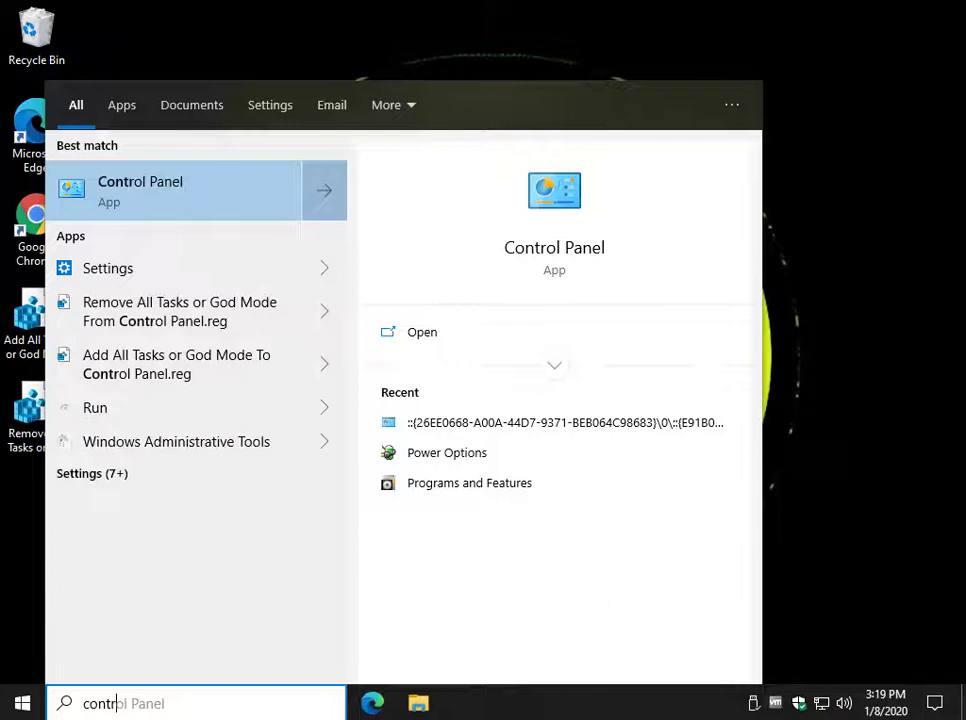
pyautogui.write('o')
pyautogui.press('Return')
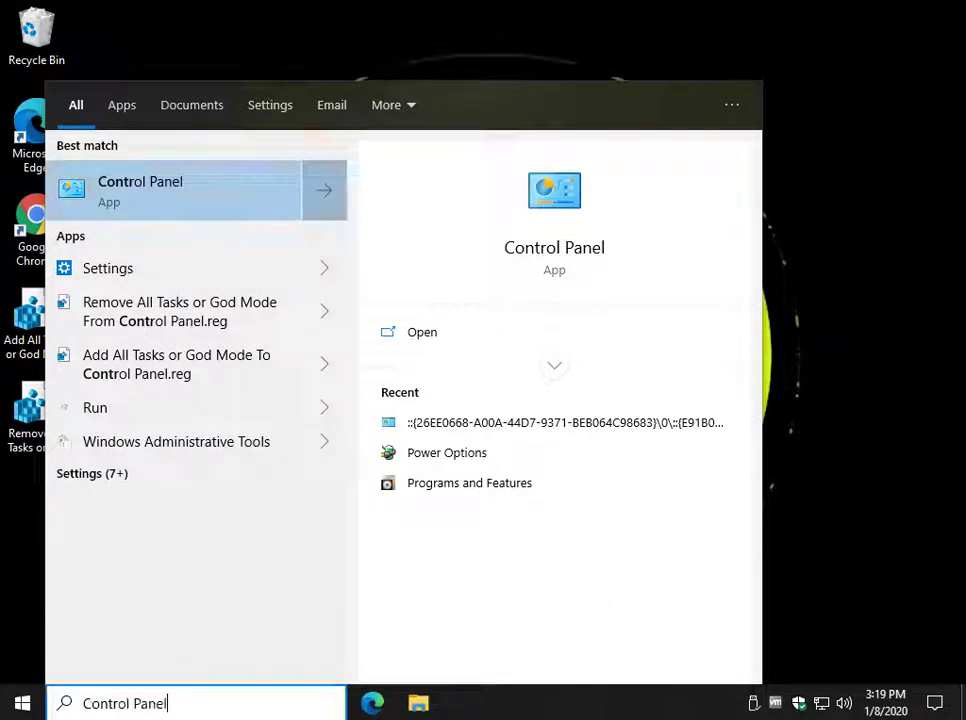
pyautogui.rightClick(206, 185)
pyautogui.press('Down')
pyautogui.press('Down')
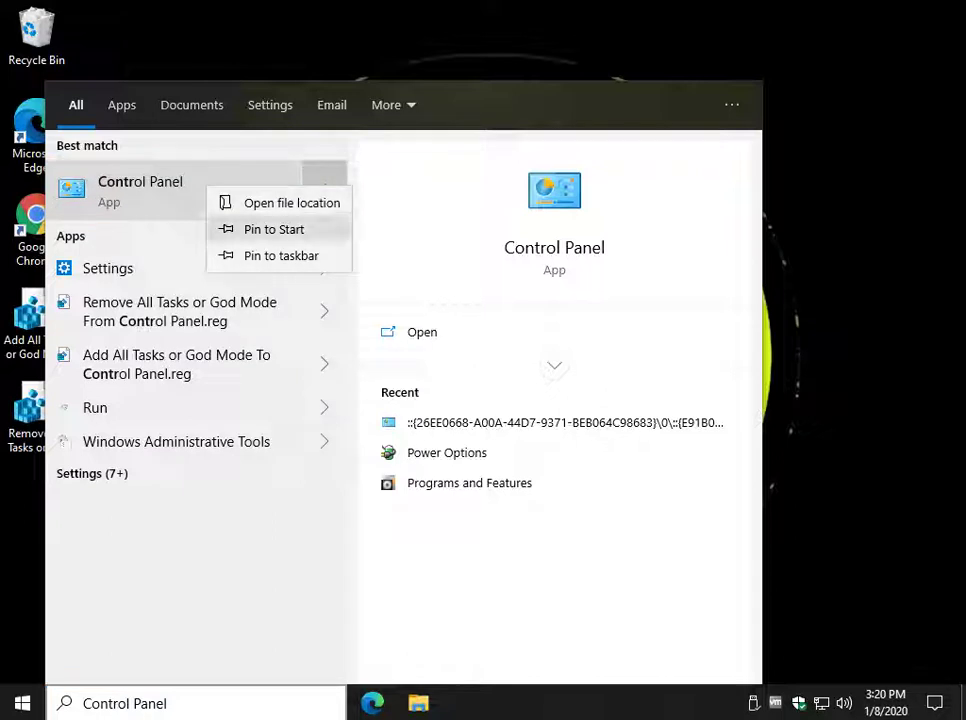
pyautogui.press('Return')
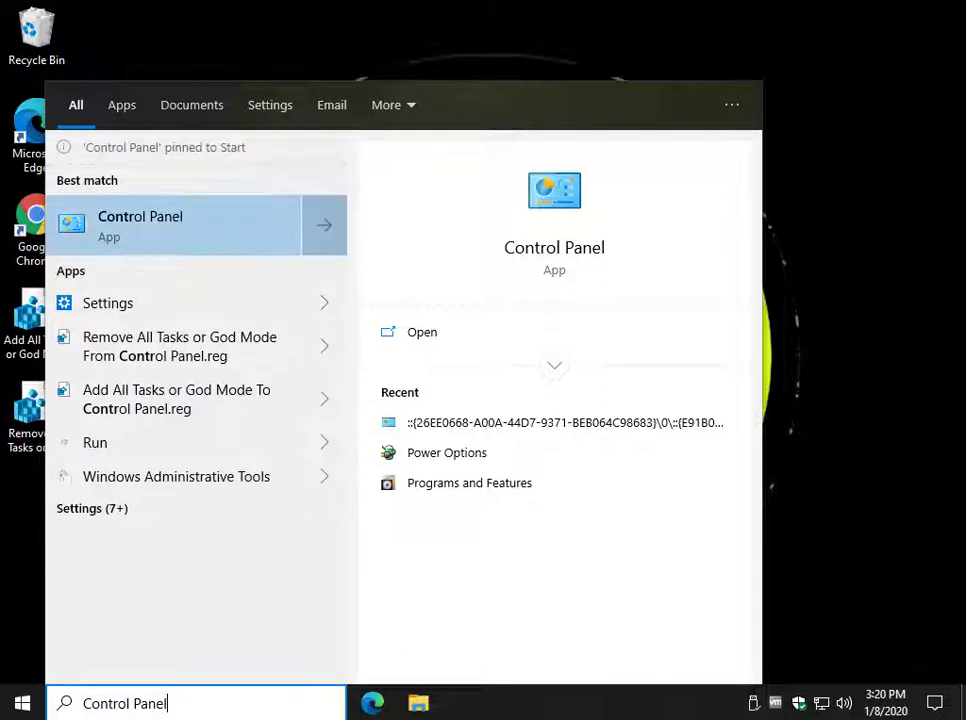
# Pin Control Panel to the taskbar as well and close the search results
pyautogui.hotkey('shift', 'F10')
pyautogui.press('Down')
pyautogui.press('Down')
pyautogui.press('Down')
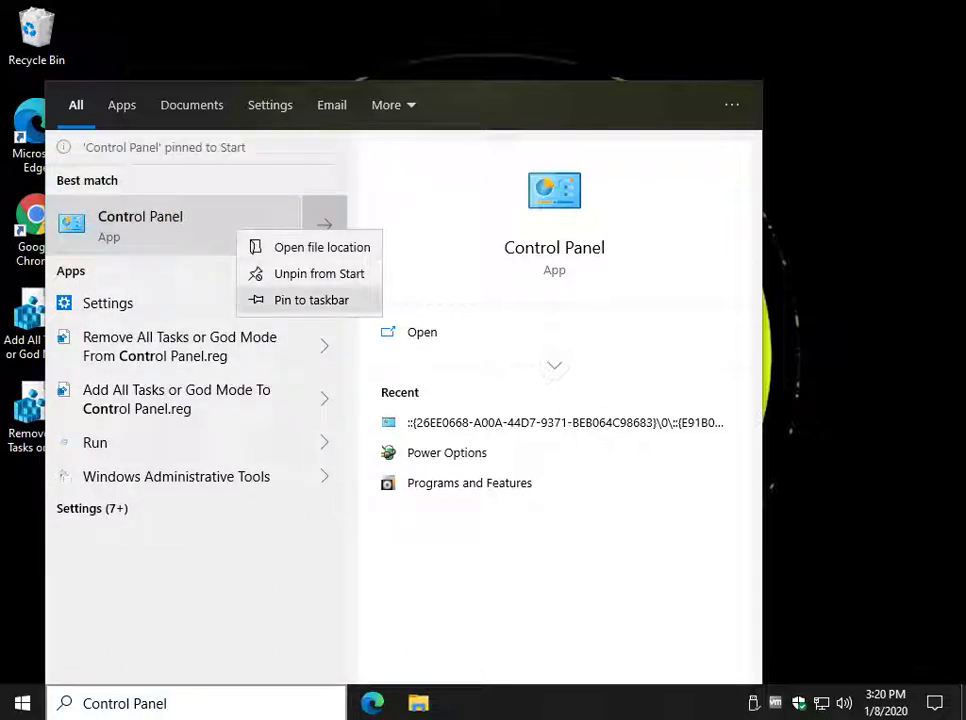
pyautogui.press('Return')
pyautogui.press('Escape')
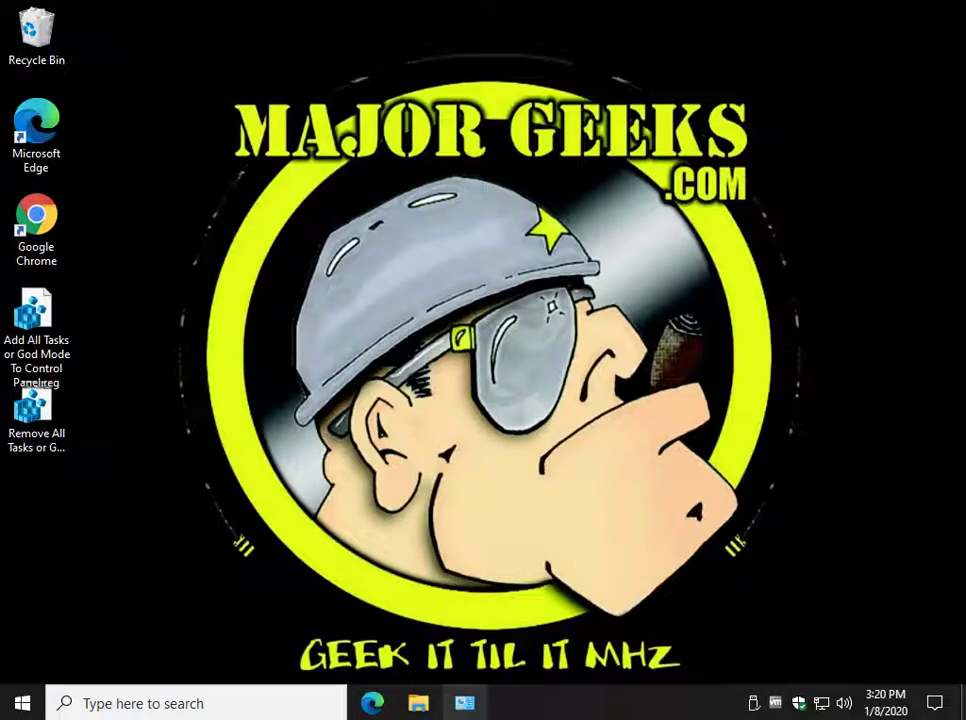
# Check the recent-item shortcuts offered by the pinned Control Panel on the taskbar and in Start
pyautogui.press('super')
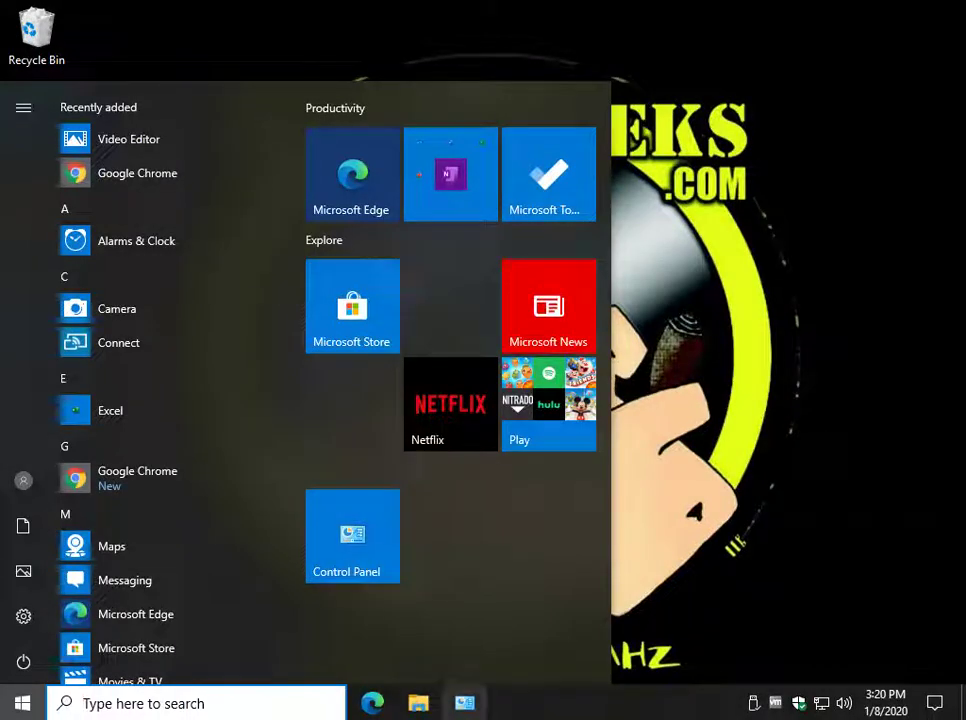
pyautogui.rightClick(464, 703)
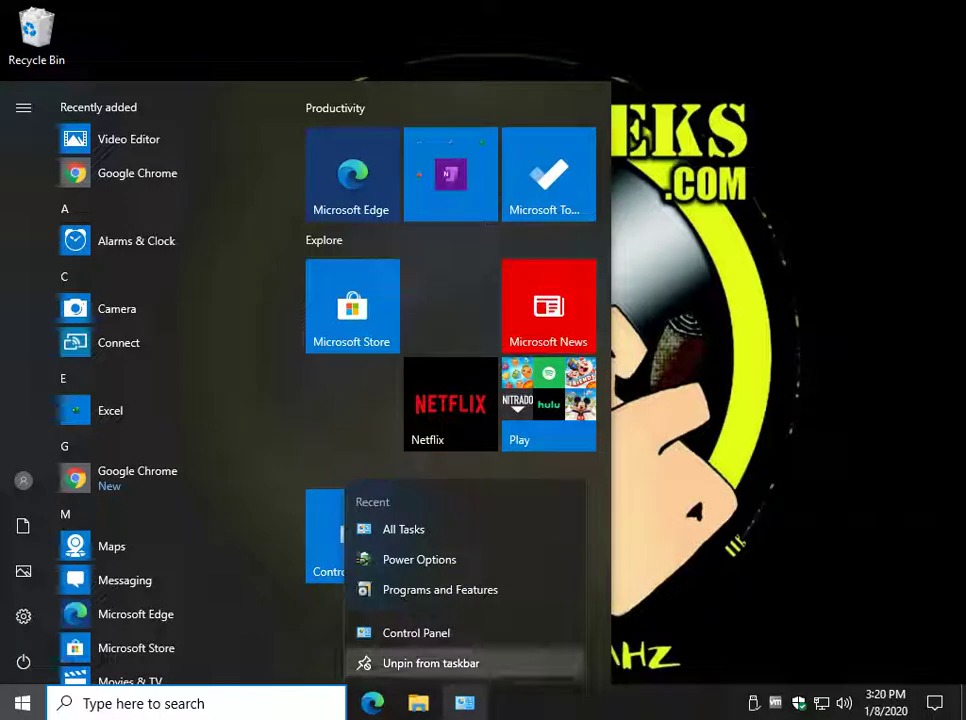
pyautogui.rightClick(328, 542)
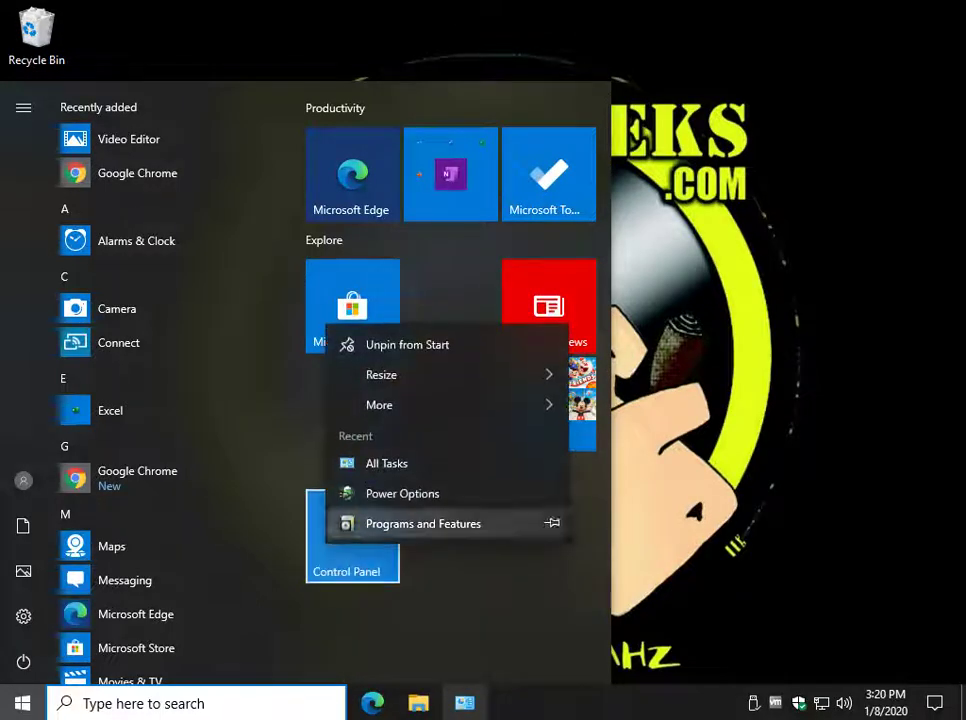
pyautogui.click(450, 296)
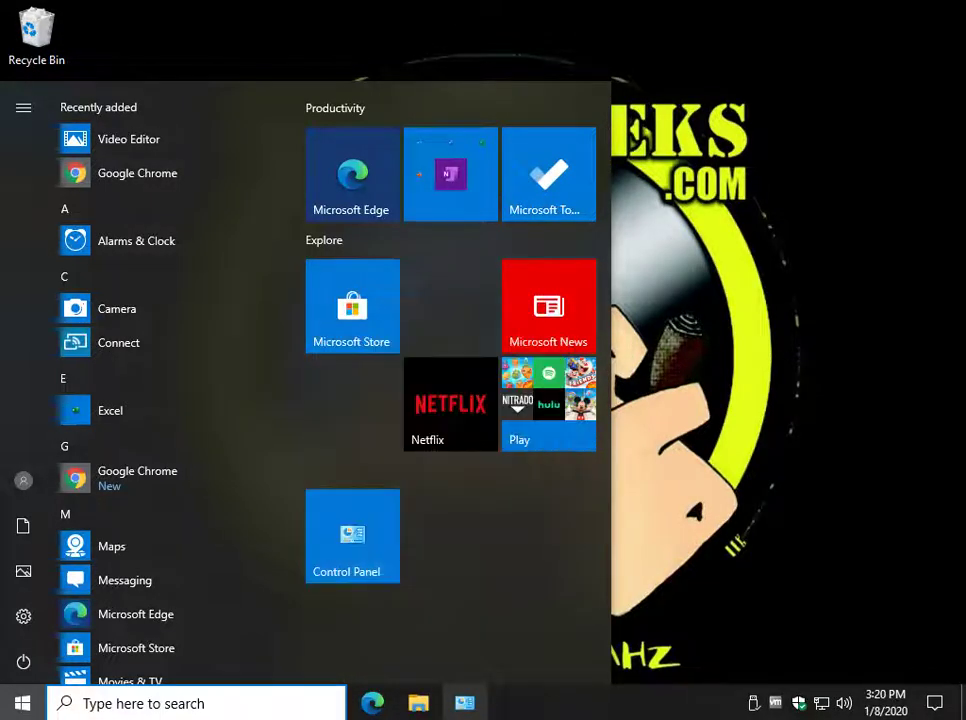
# Open the pinned Control Panel from Start, view the All Tasks list under System and Security, and close that list
pyautogui.click(352, 535)
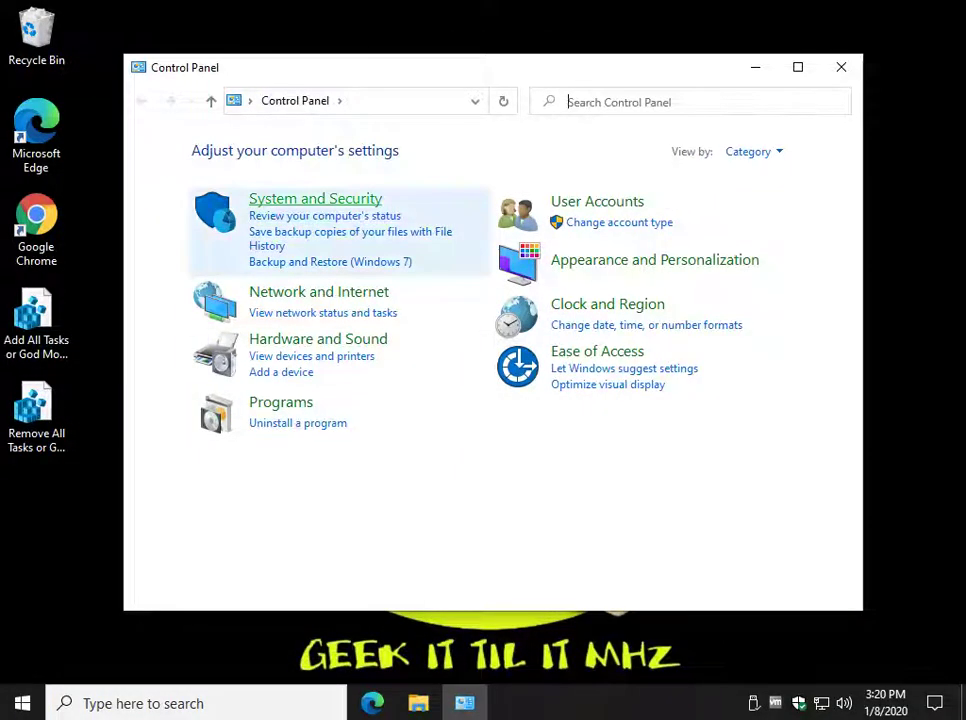
pyautogui.click(315, 198)
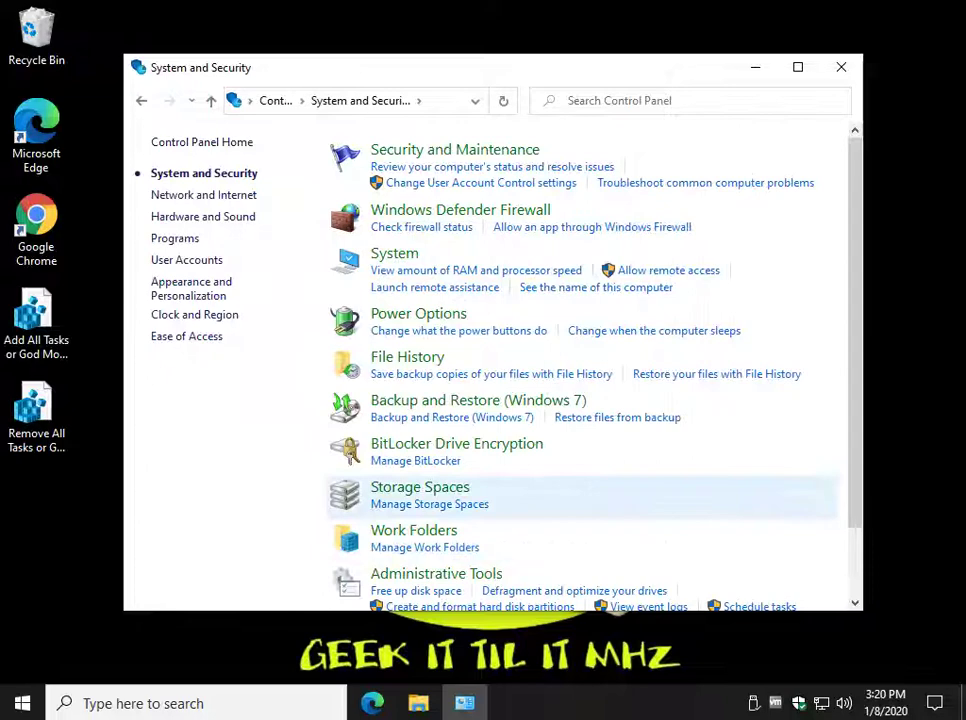
pyautogui.scroll(-1, 580, 290)
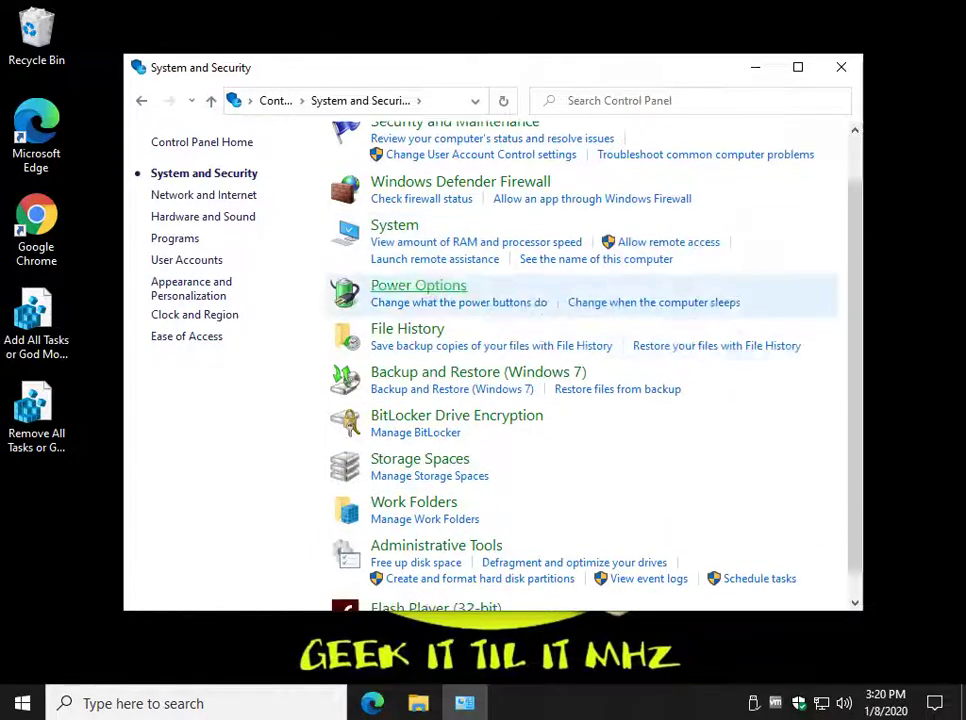
pyautogui.scroll(-2, 580, 290)
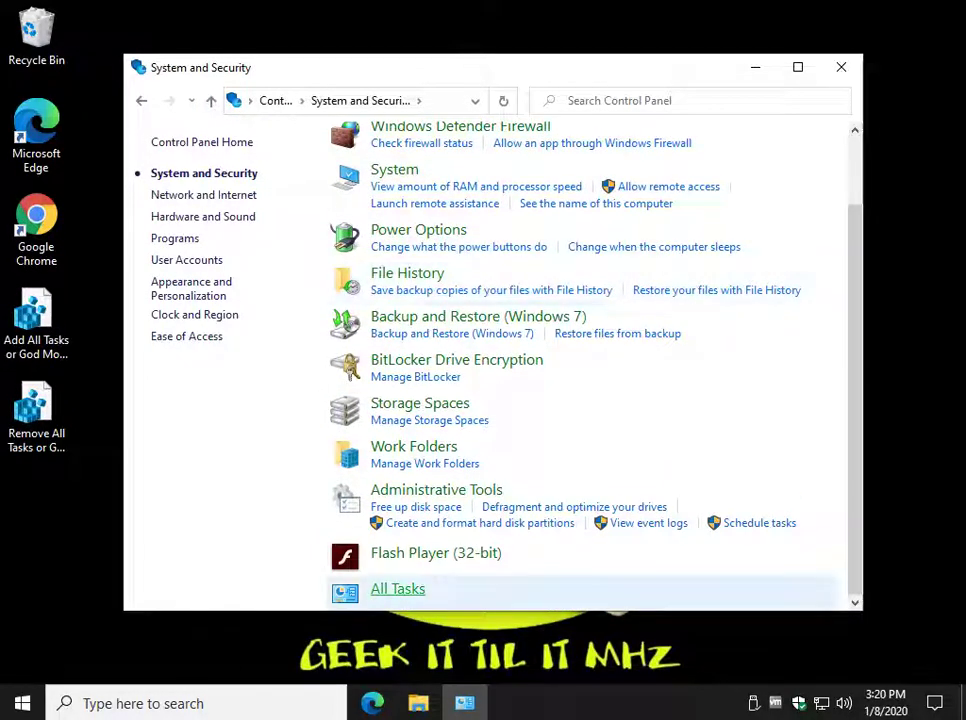
pyautogui.click(398, 589)
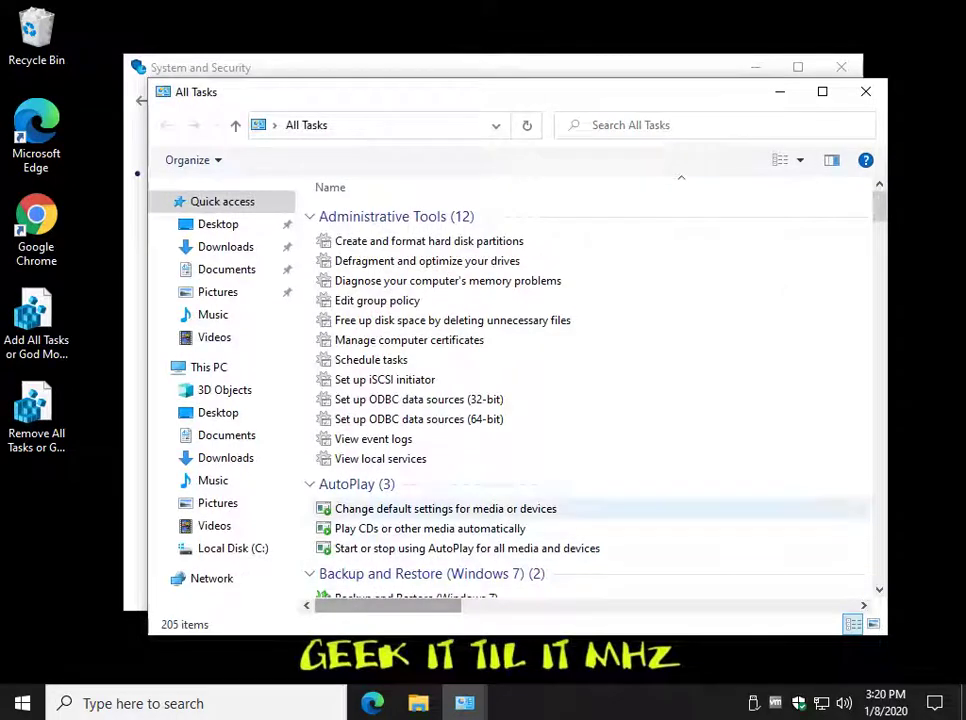
pyautogui.click(865, 91)
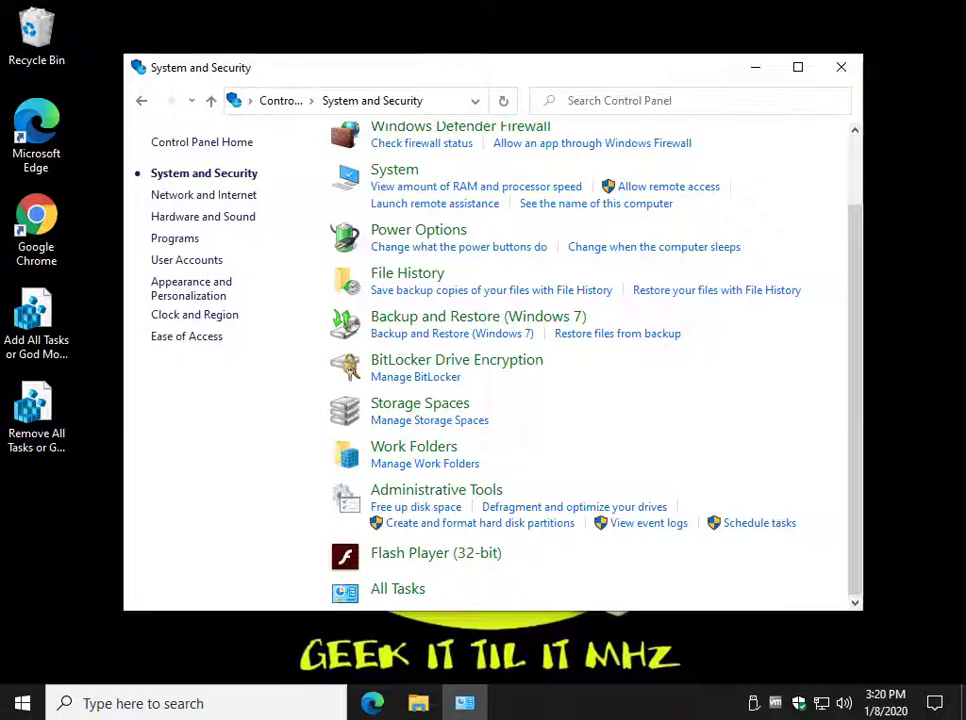
# Close the System and Security window of Control Panel to return to the desktop
pyautogui.click(882, 82)
pyautogui.click(755, 67)
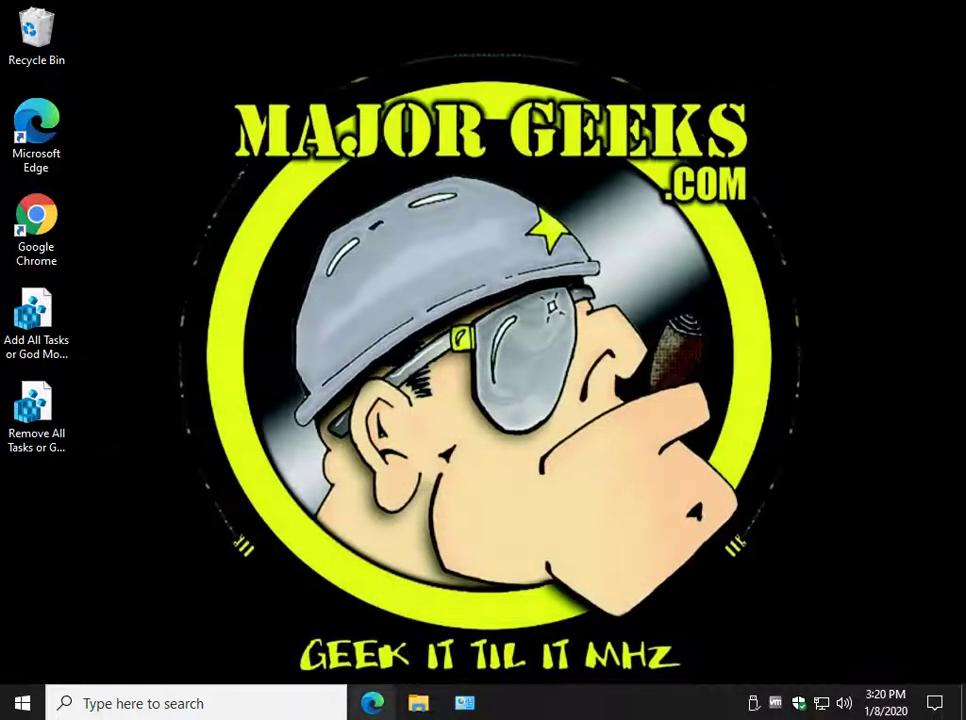
pyautogui.click(36, 322)
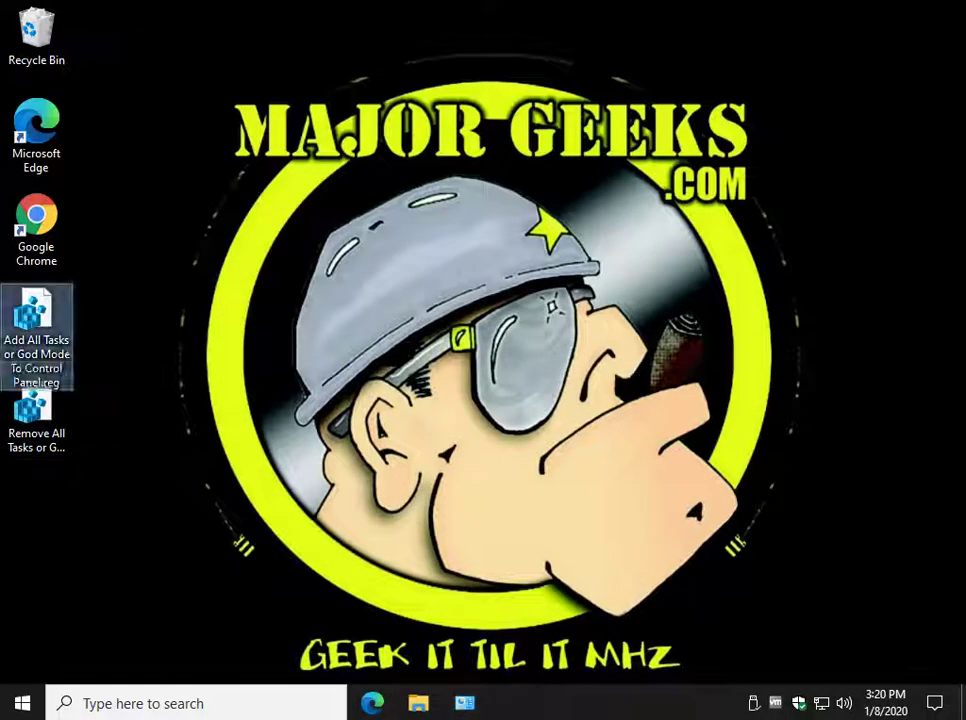
pyautogui.click(465, 703)
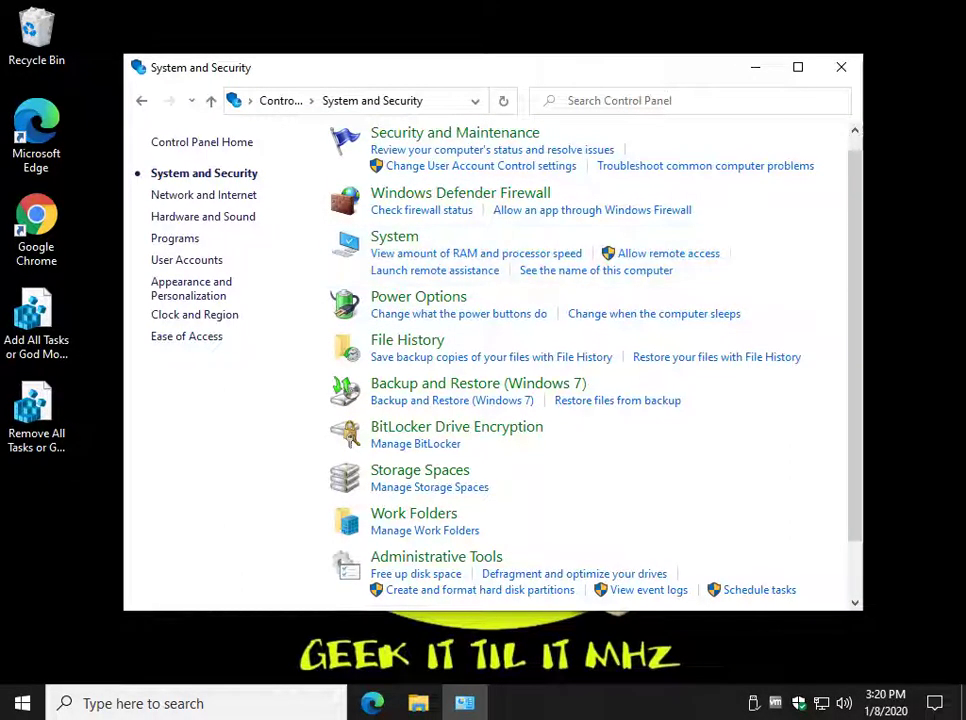
pyautogui.click(841, 67)
# Merge the desktop file Remove All Tasks or God Mode From Control Panel.reg into the registry, approving the elevation and confirmation prompts
pyautogui.doubleClick(36, 408)
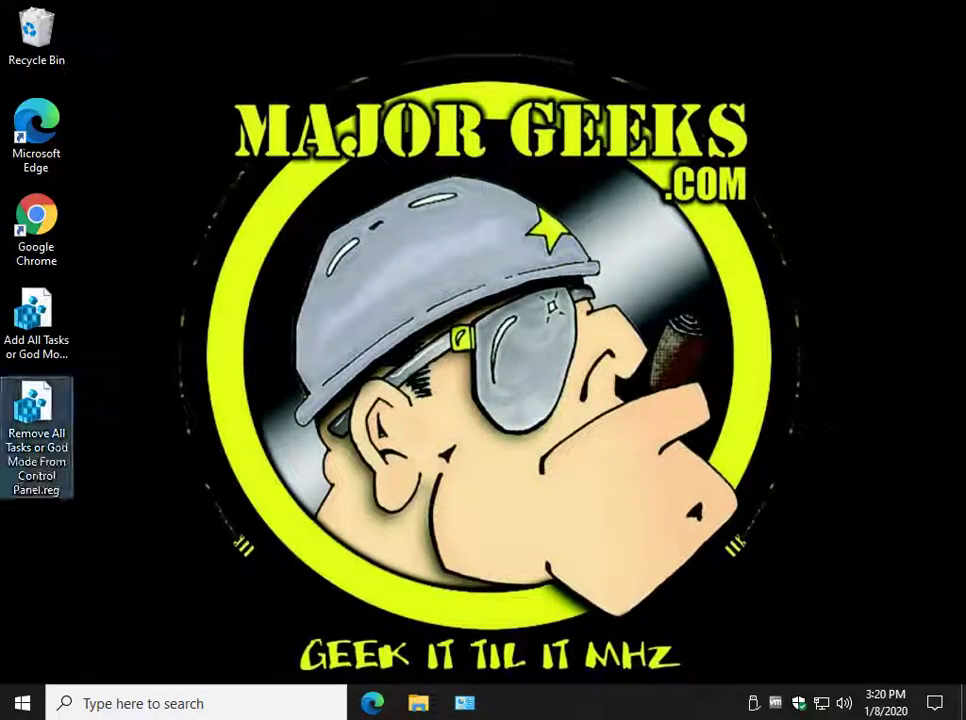
pyautogui.click(386, 469)
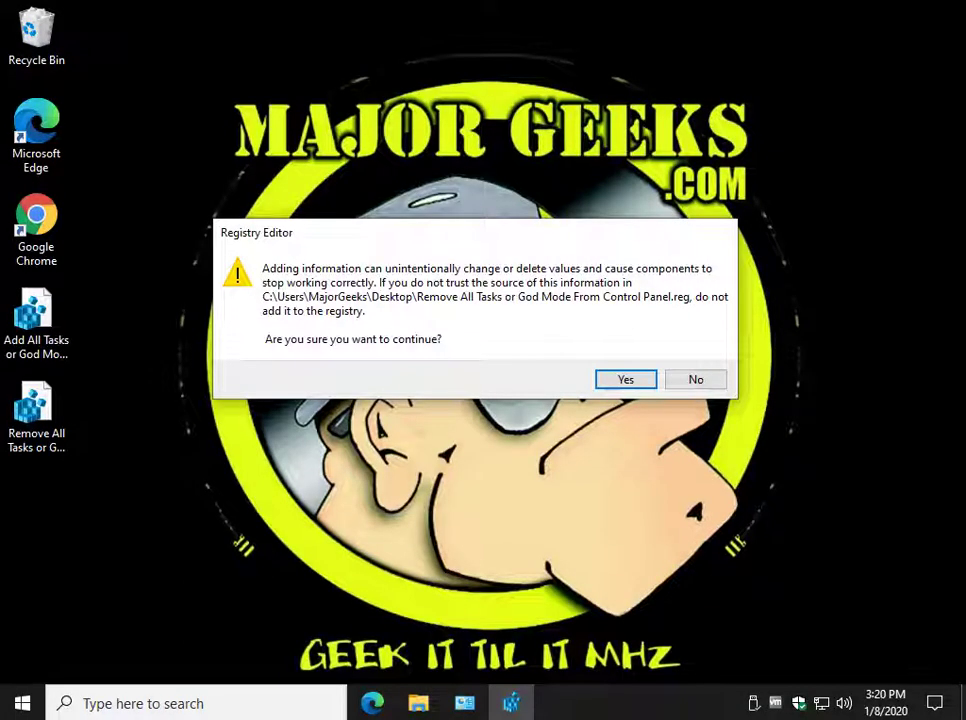
pyautogui.press('Return')
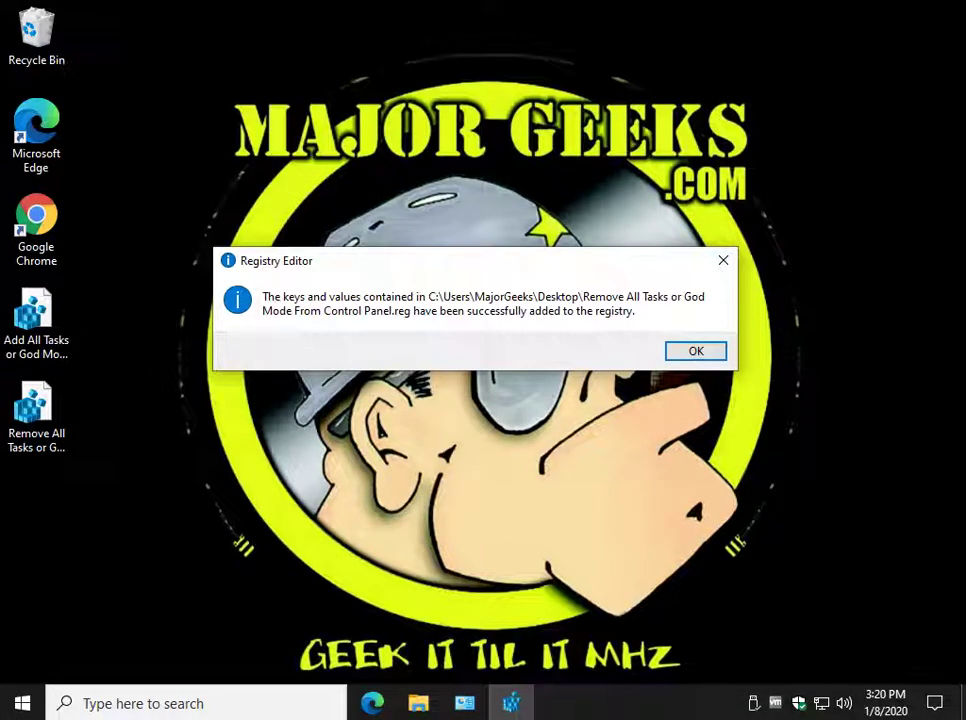
pyautogui.press('Return')
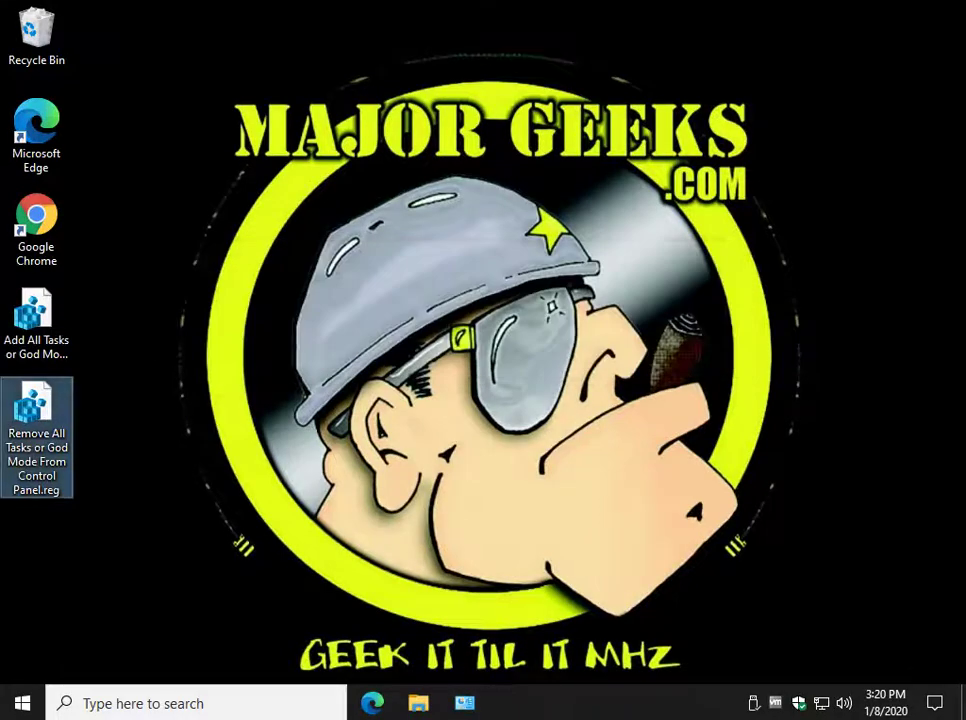
# Check the System and Security section of Control Panel for the All Tasks entry, and close the window
pyautogui.click(464, 703)
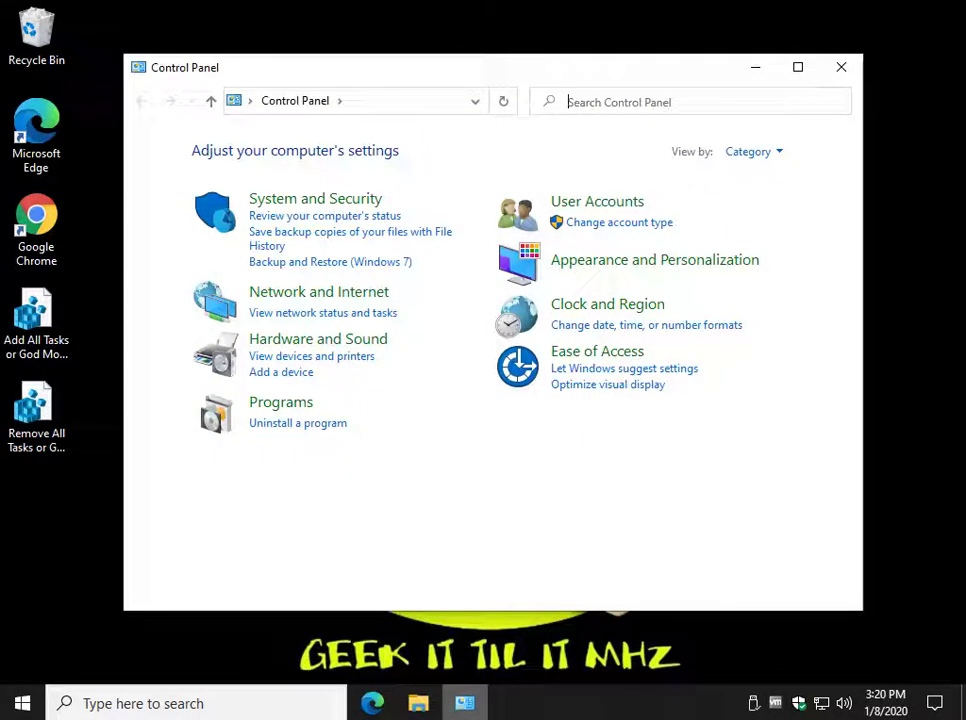
pyautogui.click(315, 198)
pyautogui.scroll(-3, 580, 400)
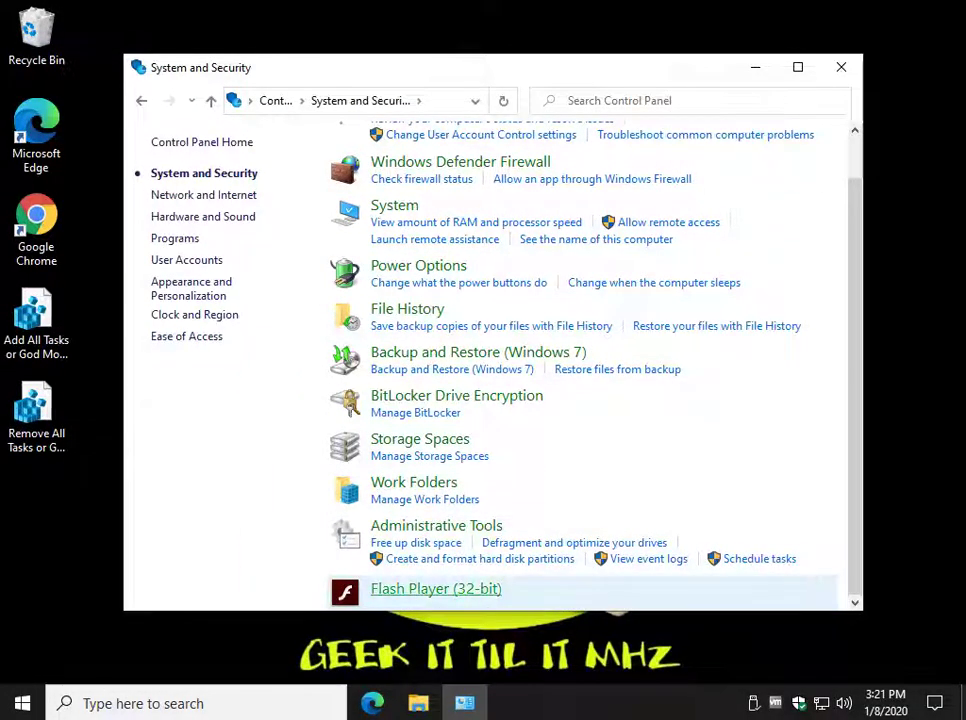
pyautogui.click(841, 67)
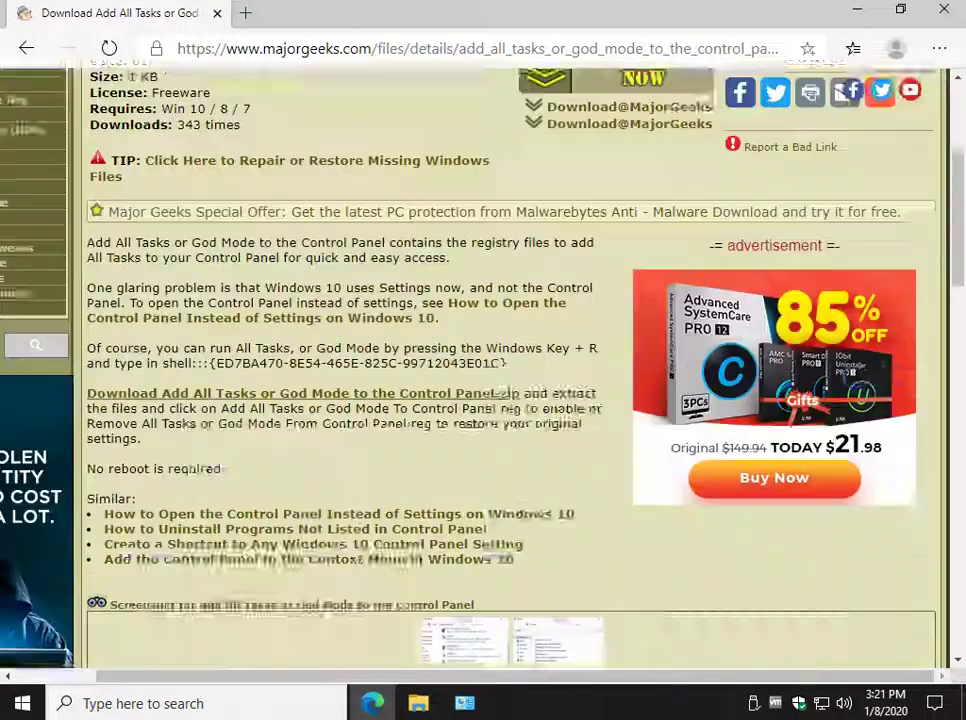
# From the download page in Edge, open the similar article How to Open the Control Panel Instead of Settings on Windows 10
pyautogui.scroll(-5, 510, 370)
pyautogui.scroll(3, 510, 370)
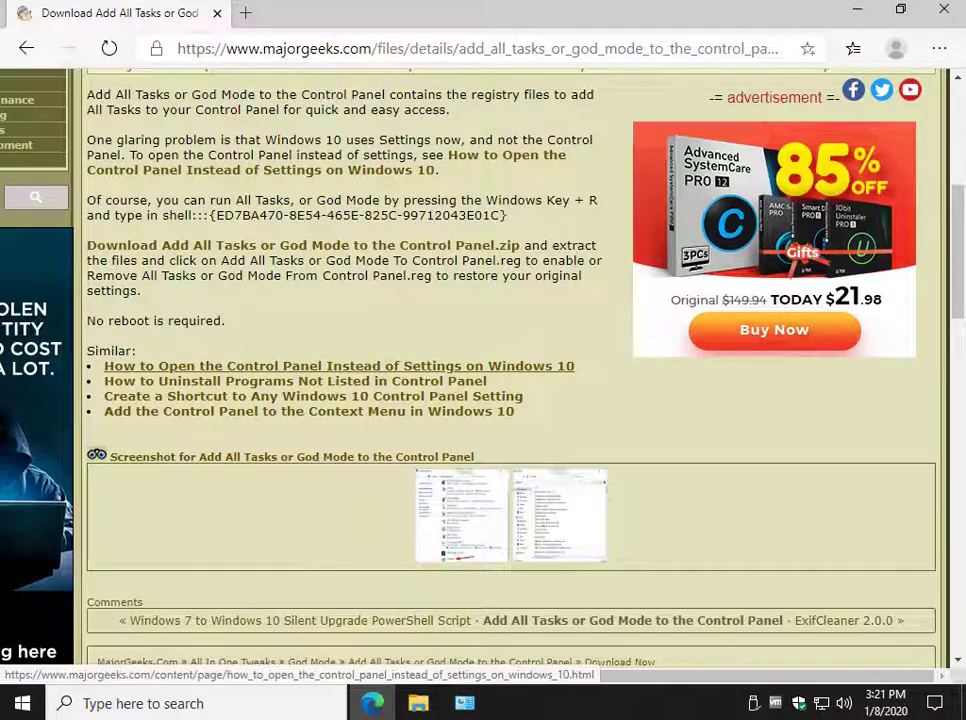
pyautogui.click(340, 366)
pyautogui.scroll(-5, 560, 370)
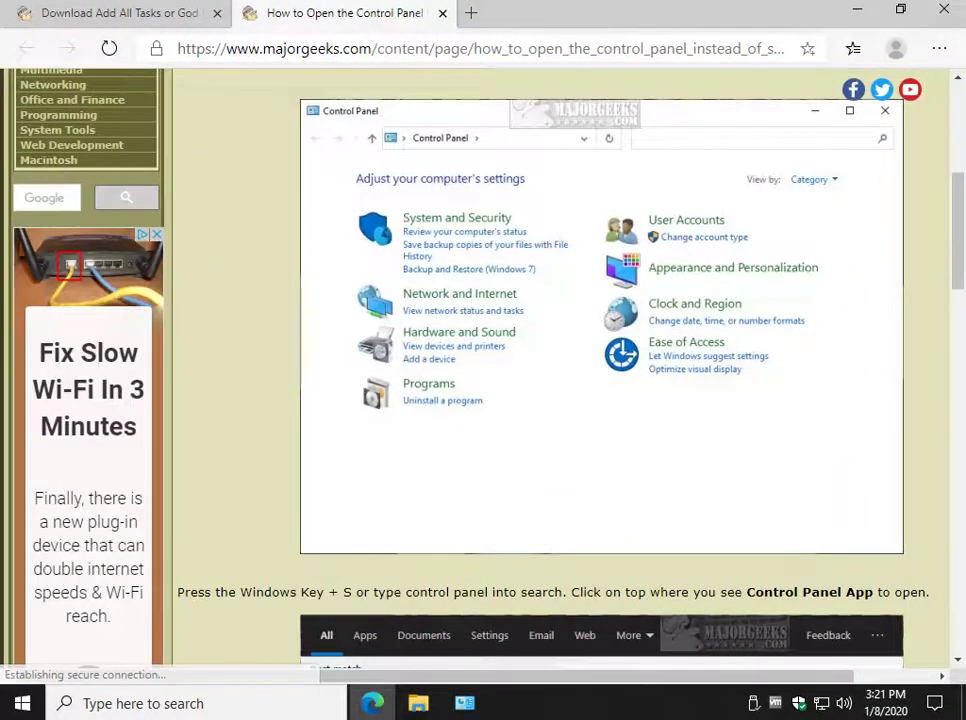
# Open Control Panel from the taskbar and change its view to Large icons, then to Small icons
pyautogui.click(465, 703)
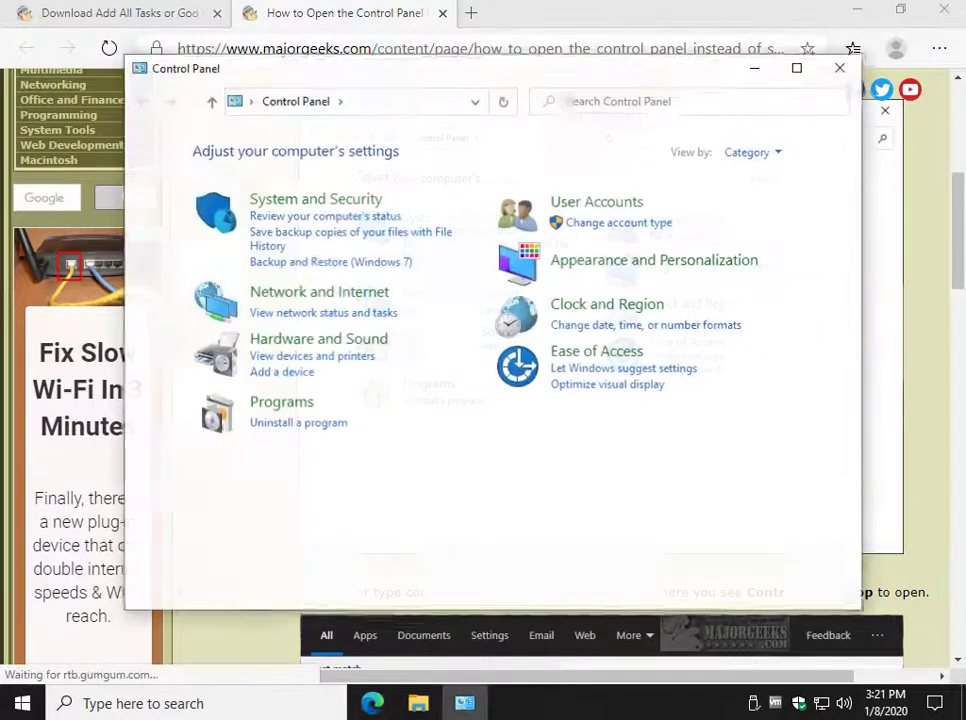
pyautogui.click(752, 151)
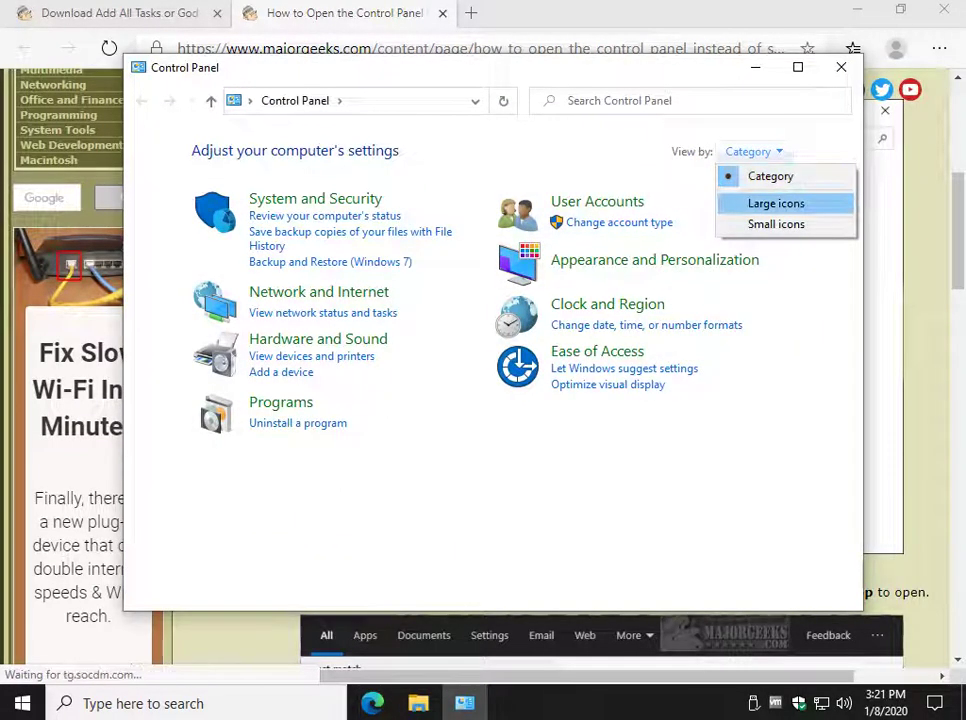
pyautogui.click(776, 201)
pyautogui.click(745, 151)
pyautogui.click(763, 224)
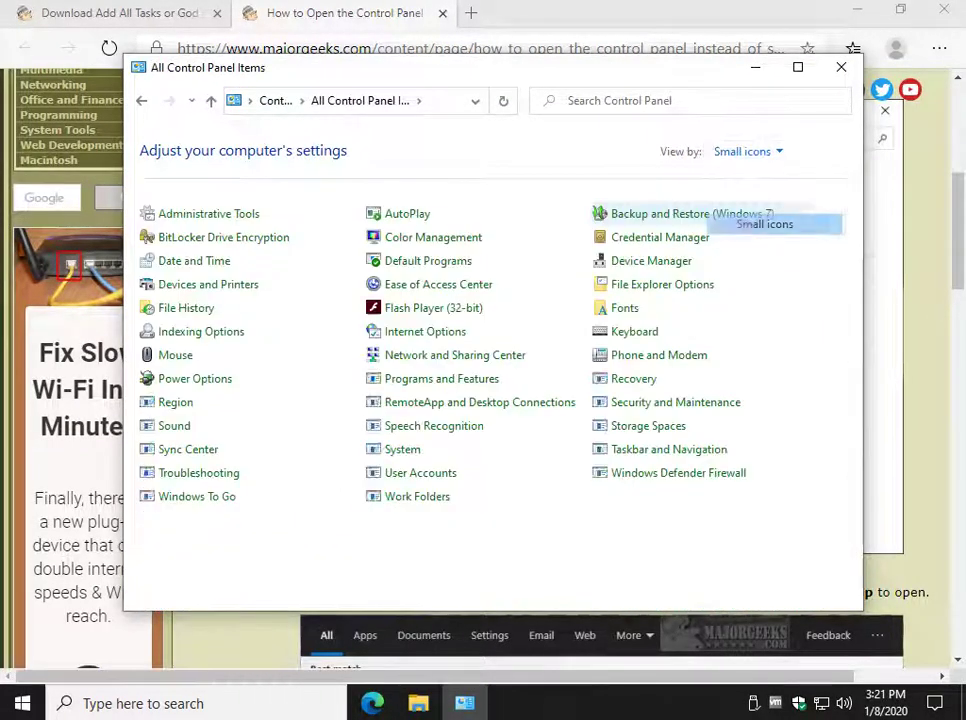
# Return to the article in Edge and read its instructions for finding and pinning Control Panel, down to the video tutorial
pyautogui.hotkey('alt', 'Tab')
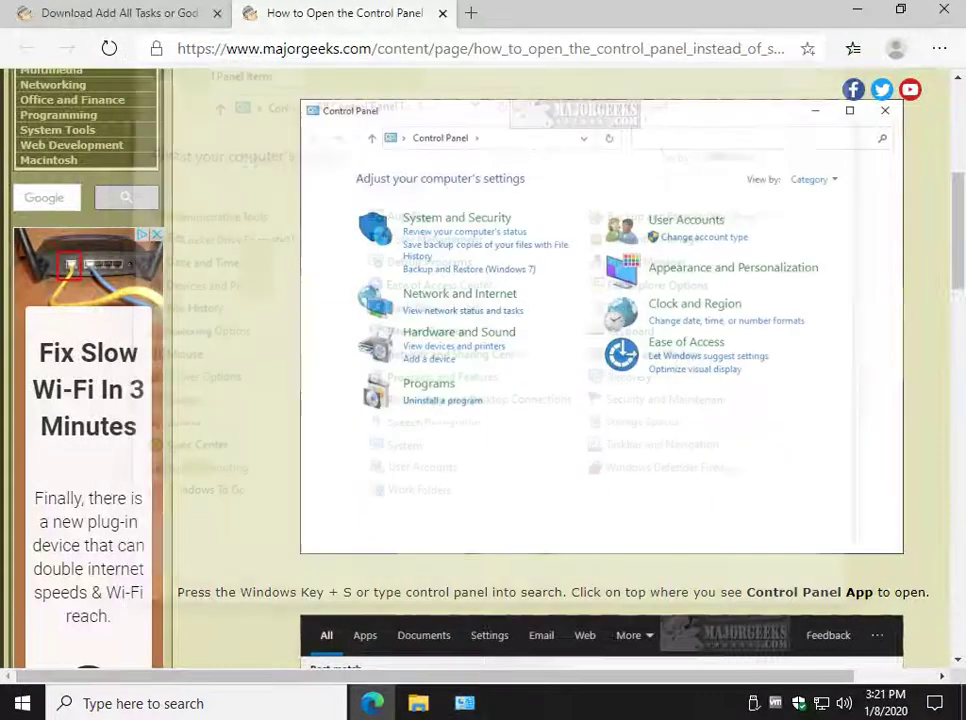
pyautogui.scroll(3, 560, 370)
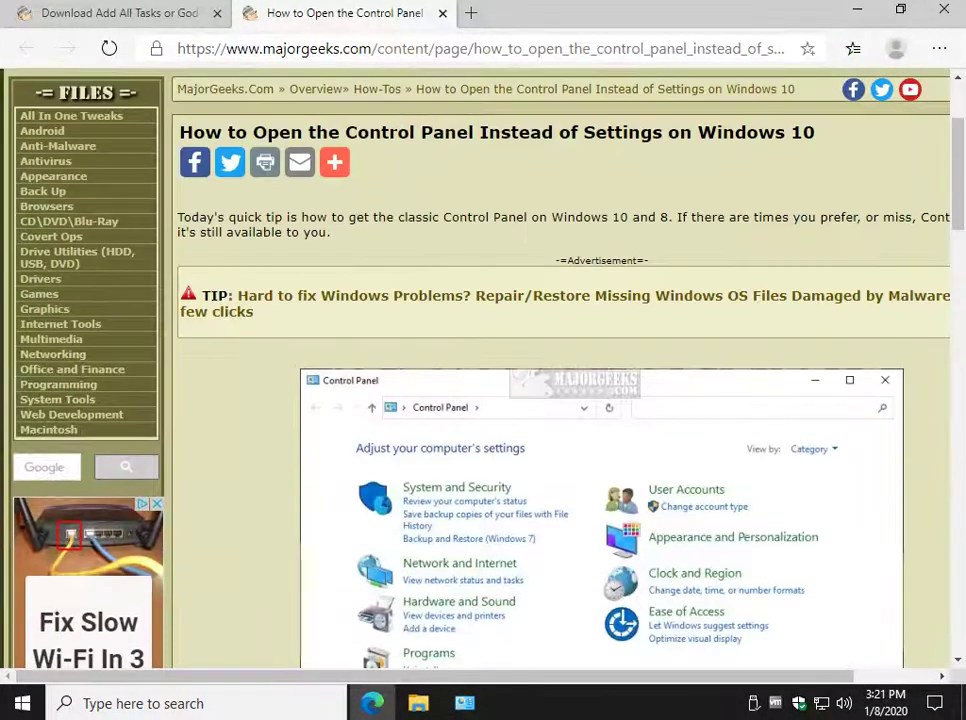
pyautogui.scroll(-4, 560, 370)
pyautogui.scroll(-4, 560, 370)
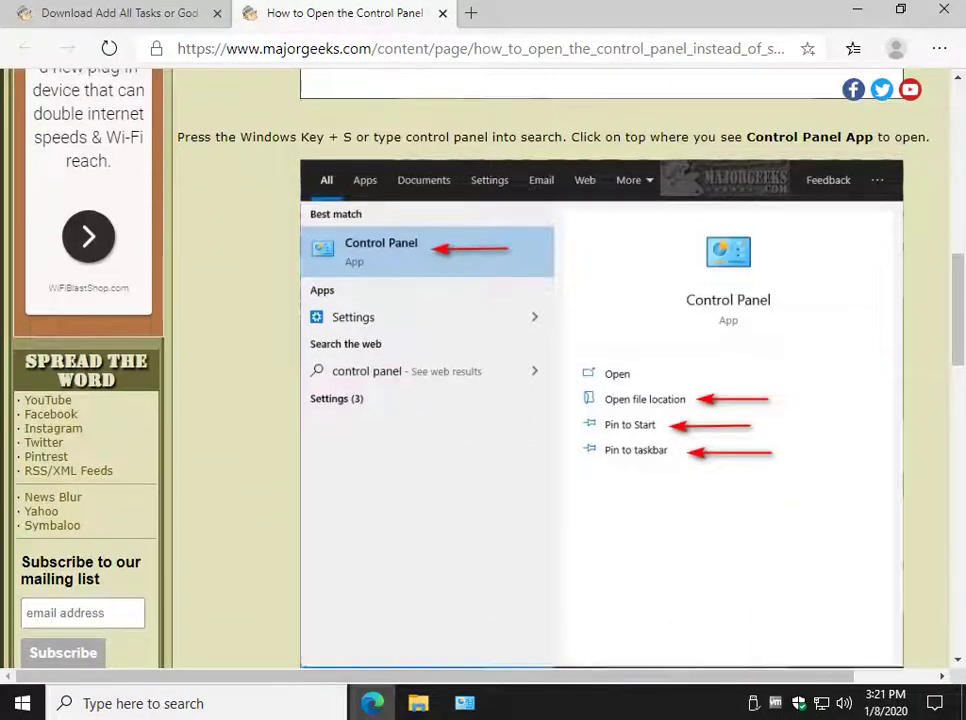
pyautogui.scroll(-4, 560, 370)
pyautogui.scroll(-2, 560, 370)
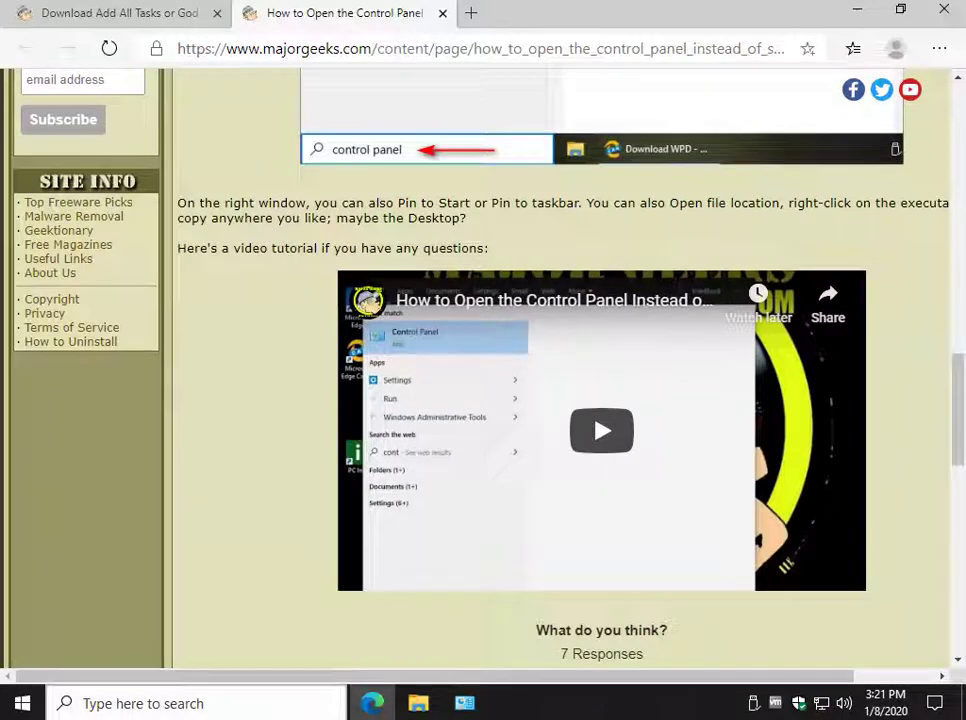
# Search Windows for "control", check the pinning and file location options for Control Panel, and dismiss the search
pyautogui.click(196, 703)
pyautogui.write('control')
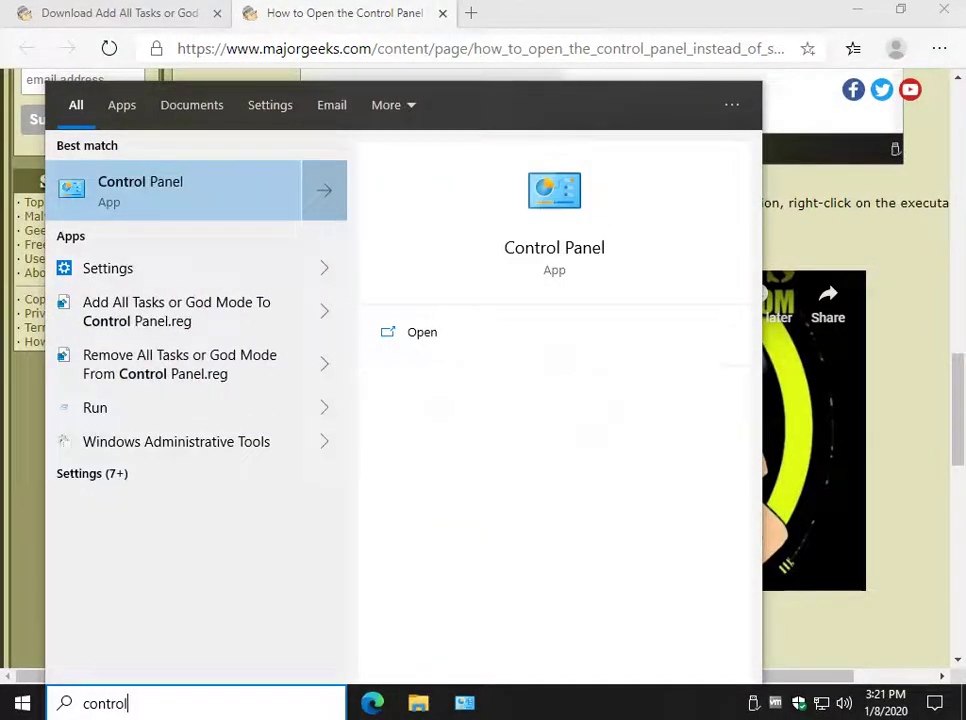
pyautogui.rightClick(253, 182)
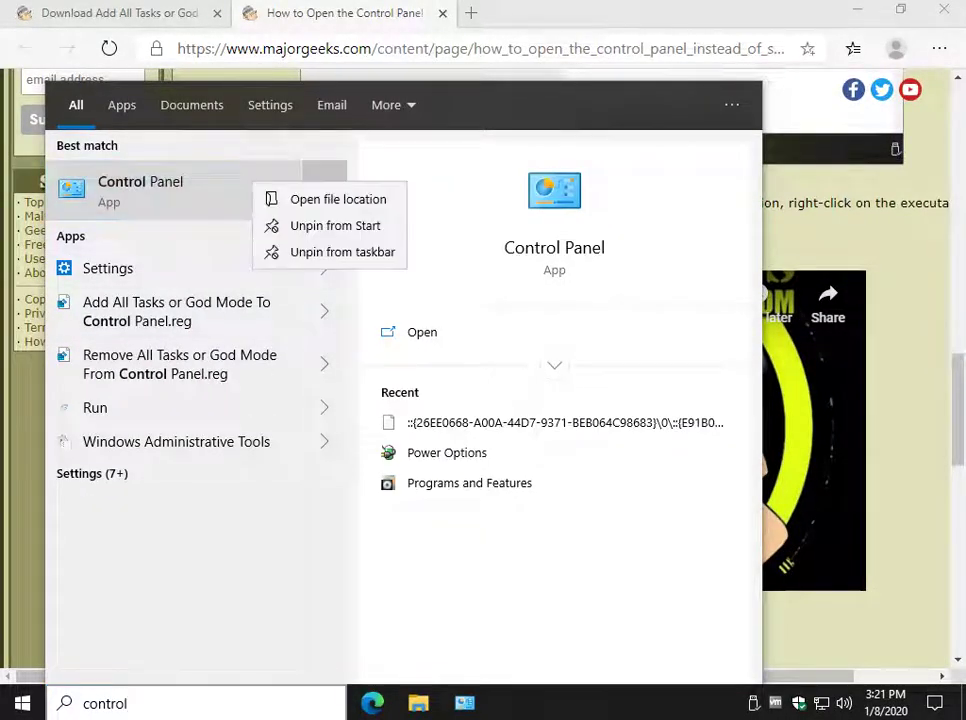
pyautogui.press('Escape')
pyautogui.press('Escape')
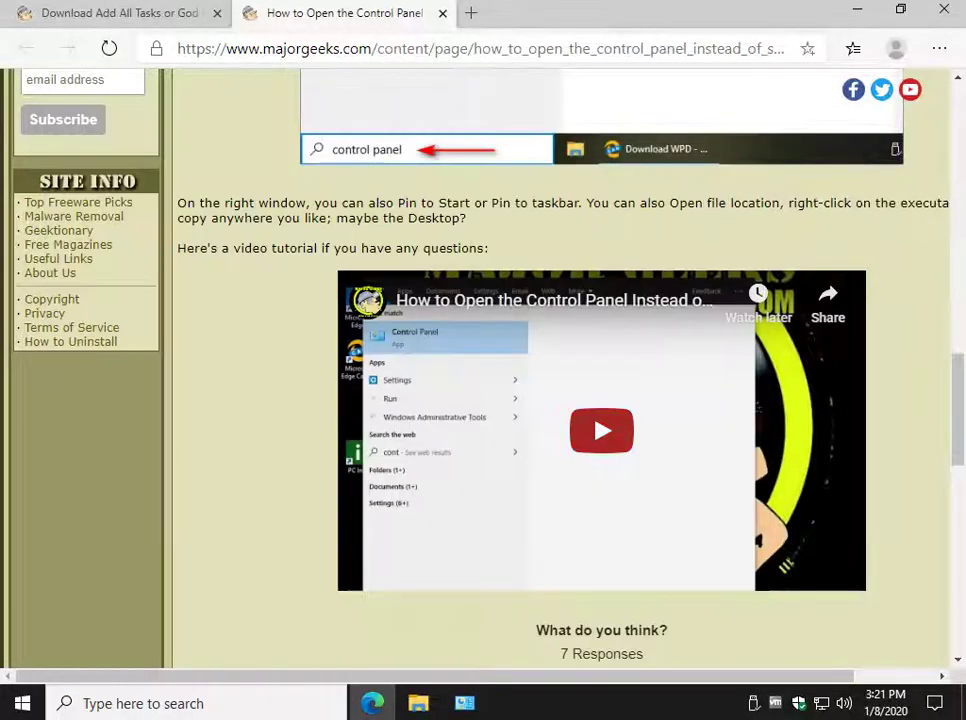
# Close the article and go back to the beginning of the Add All Tasks or God Mode download page
pyautogui.hotkey('ctrl', 'w')
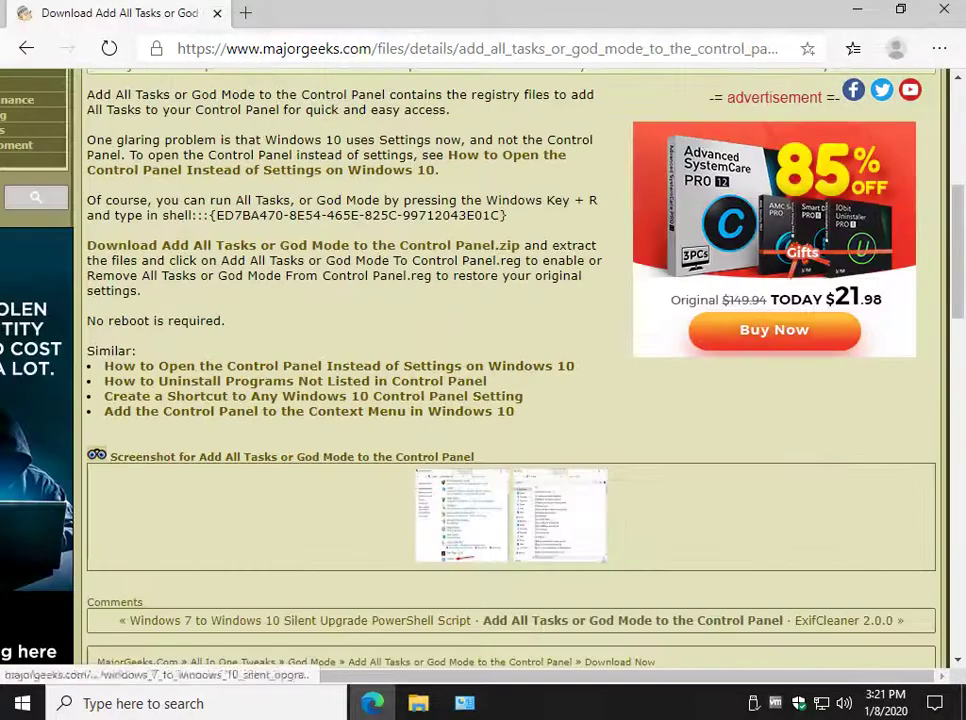
pyautogui.scroll(5, 480, 360)
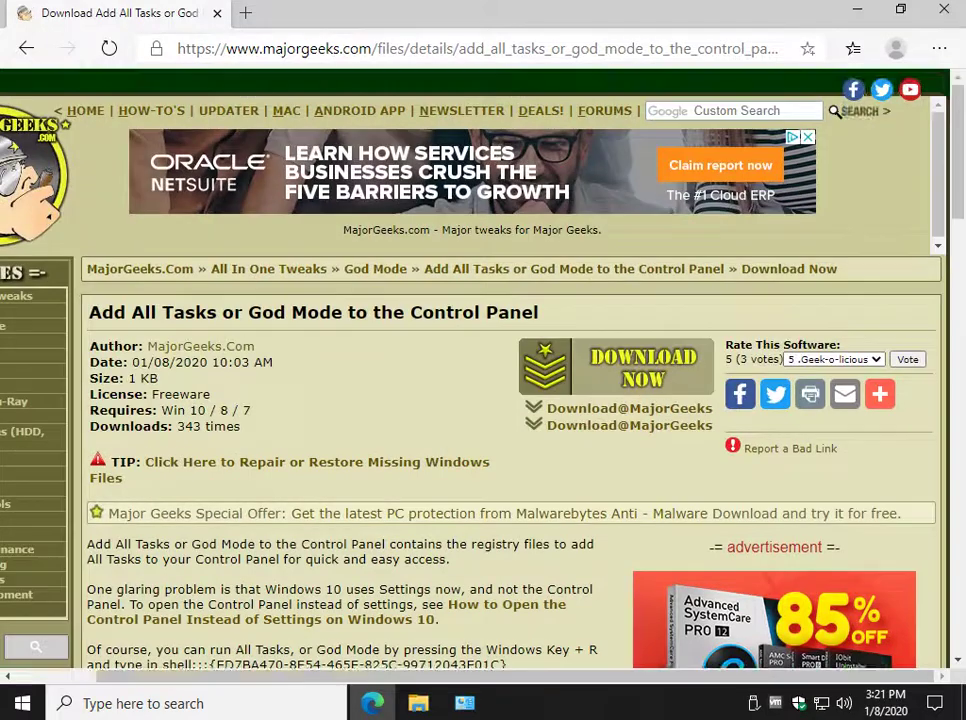